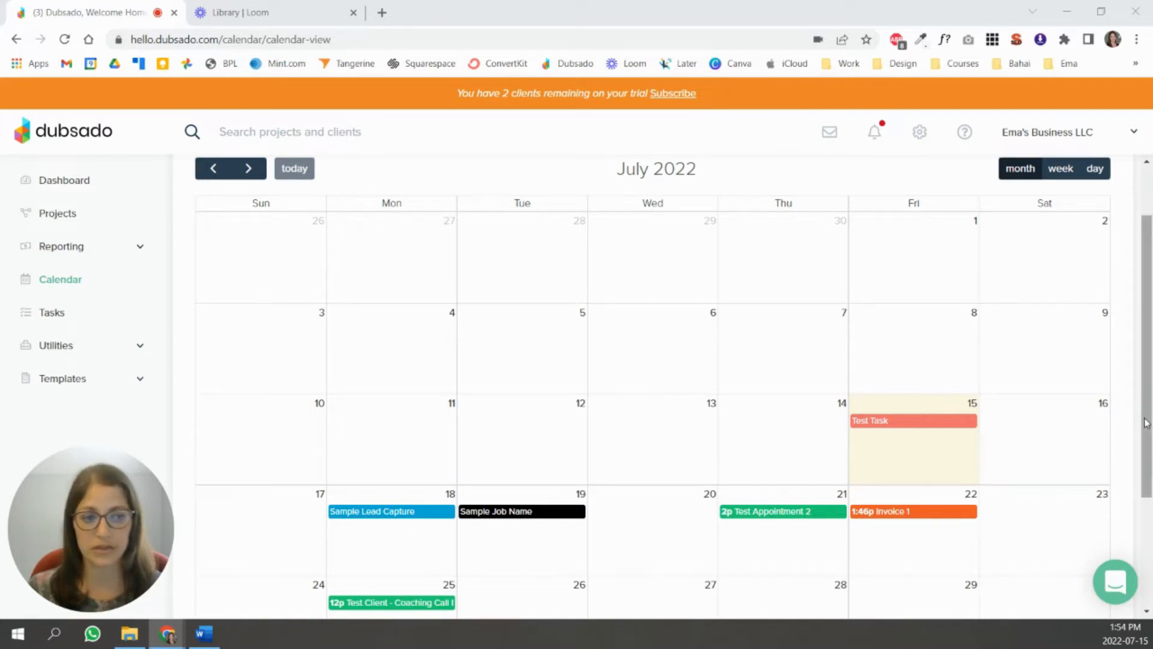
# - Look over the Jul 25 coaching call appointment, its project and details, then close it
pyautogui.moveTo(1147, 420); pyautogui.dragTo(1147, 441)
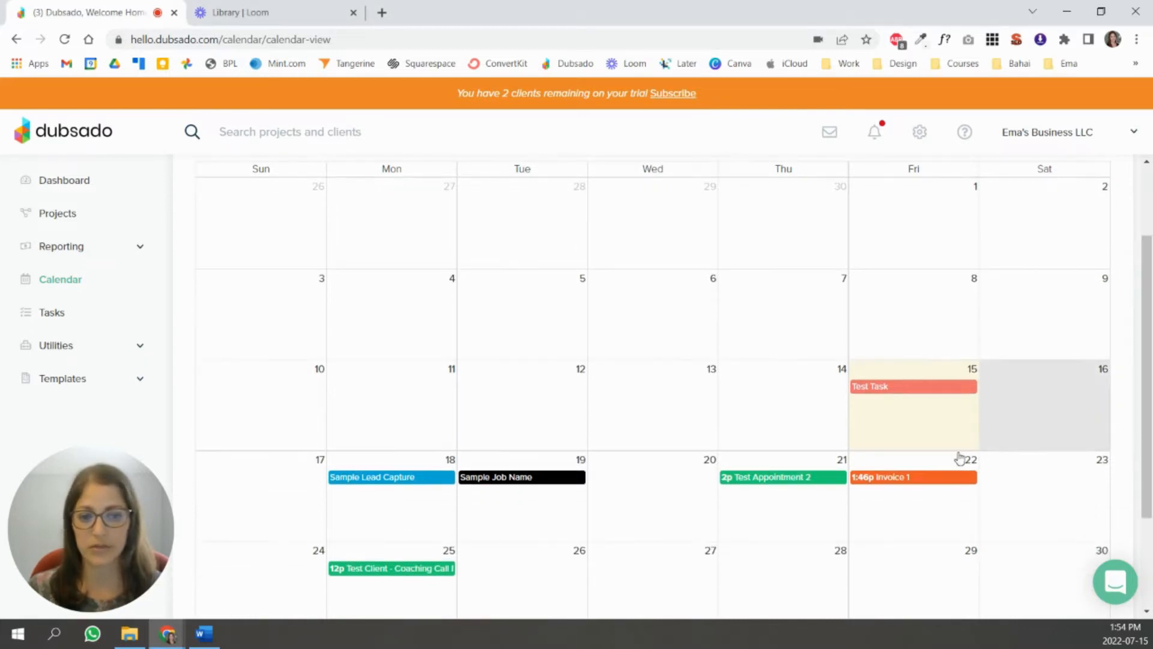
pyautogui.click(357, 567)
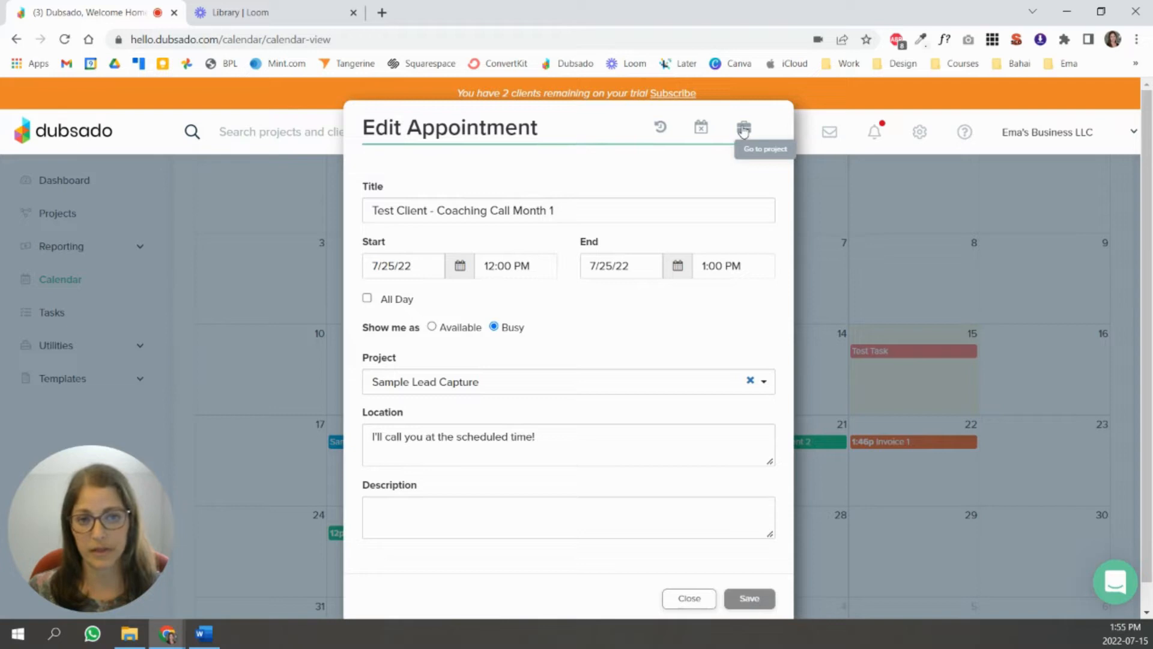
pyautogui.click(744, 127)
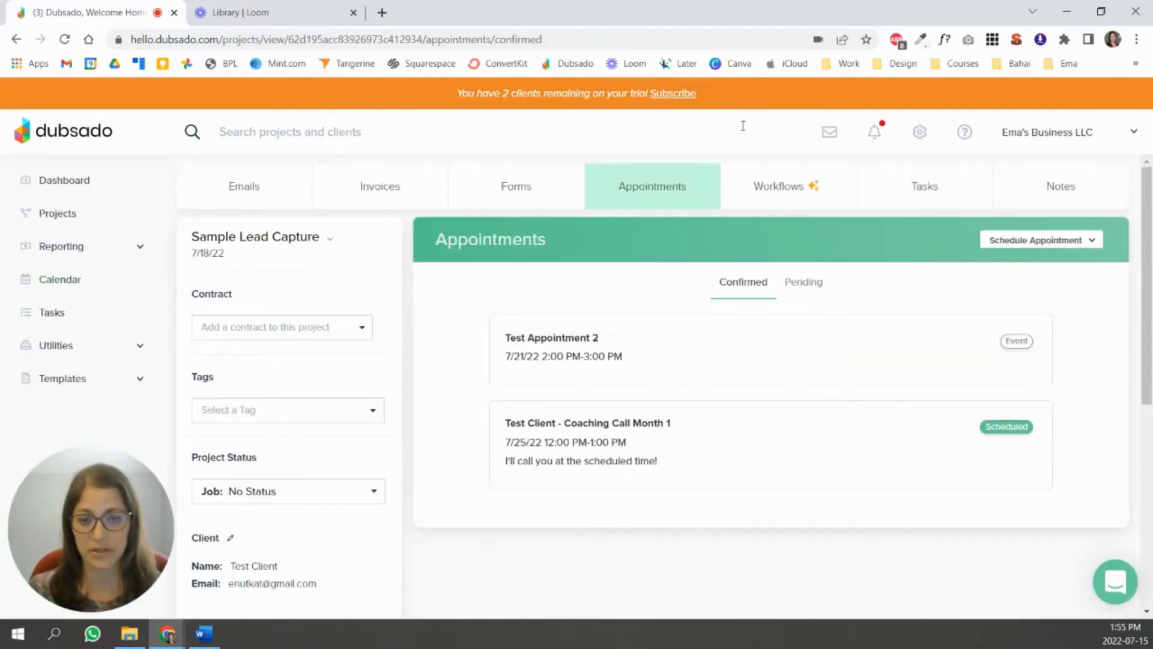
pyautogui.click(601, 441)
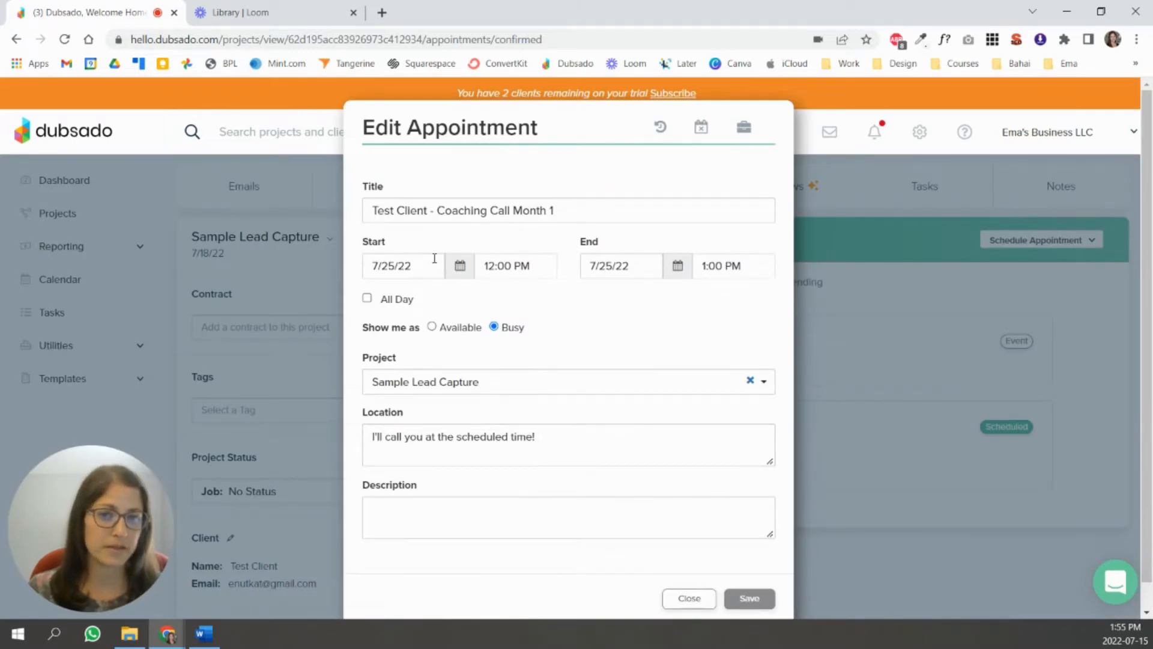
pyautogui.click(690, 601)
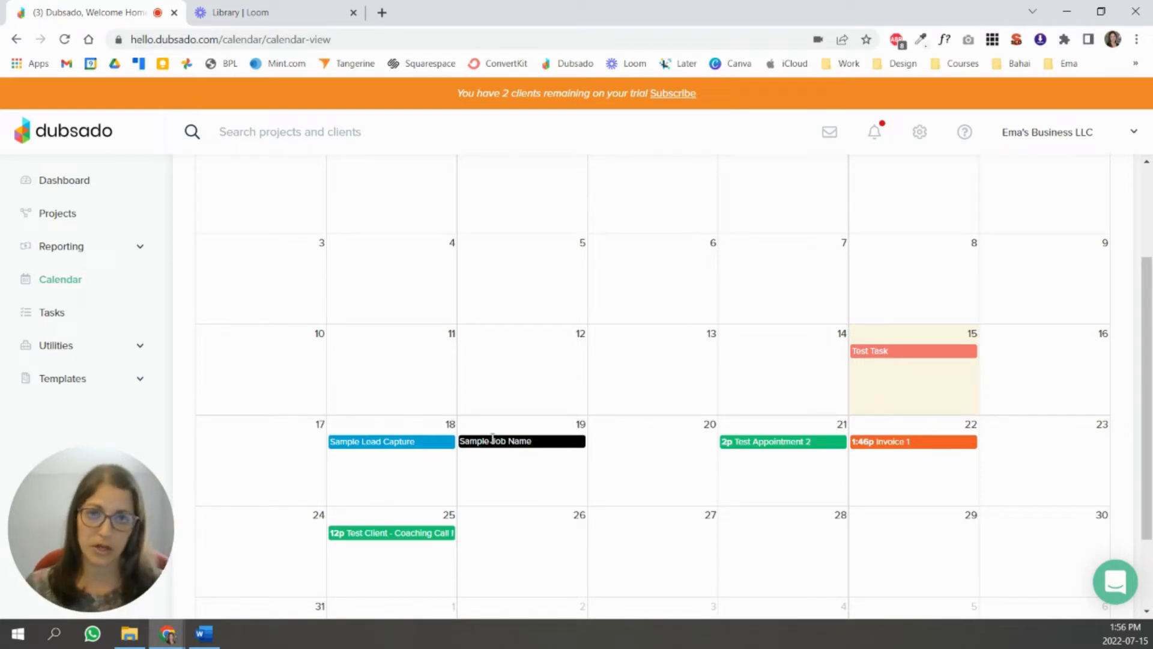
# - Try timed hours on Sample Lead Capture's 7/18/22 date without saving, then open Sample Job Name
pyautogui.click(419, 444)
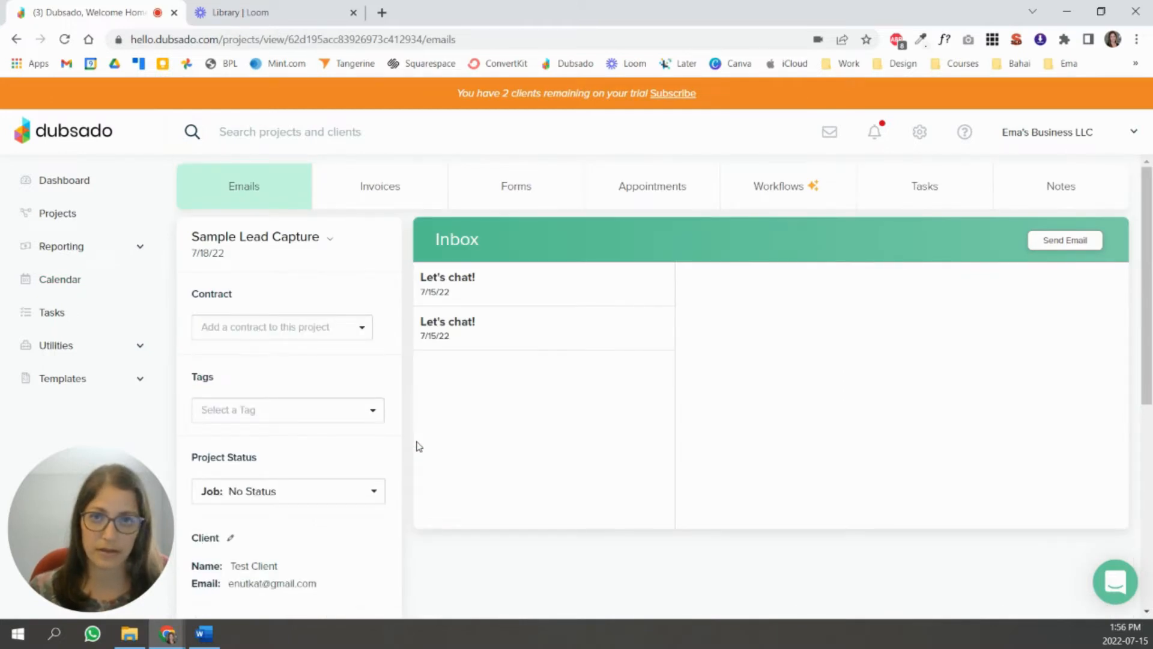
pyautogui.click(208, 254)
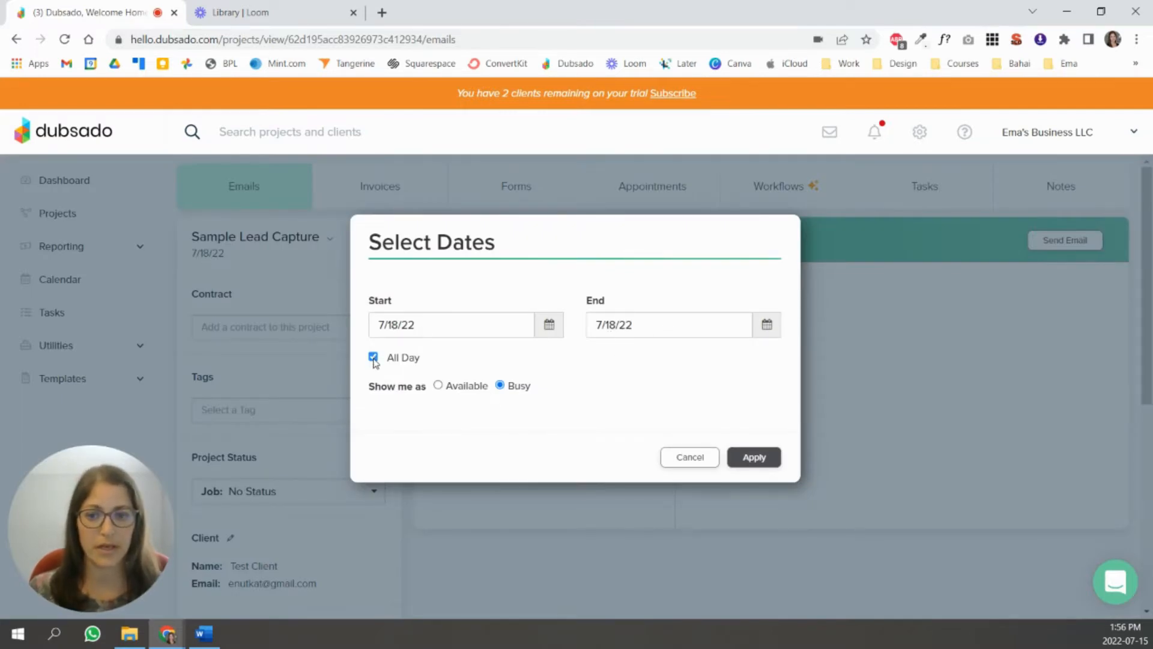
pyautogui.click(373, 357)
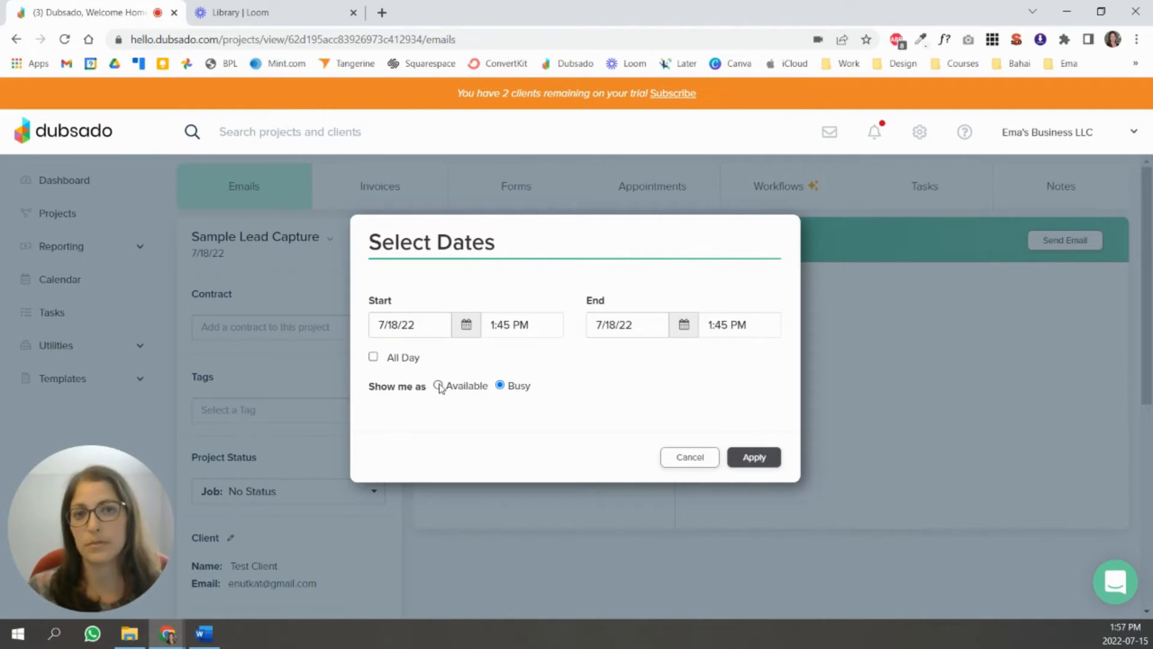
pyautogui.click(689, 458)
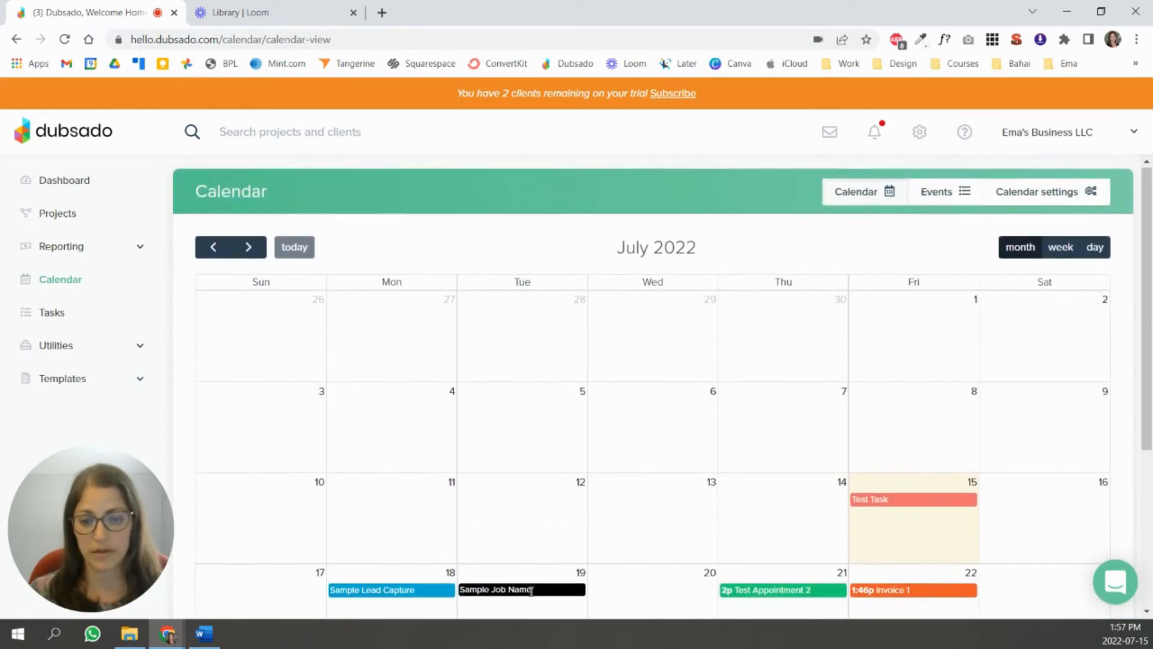
pyautogui.click(532, 590)
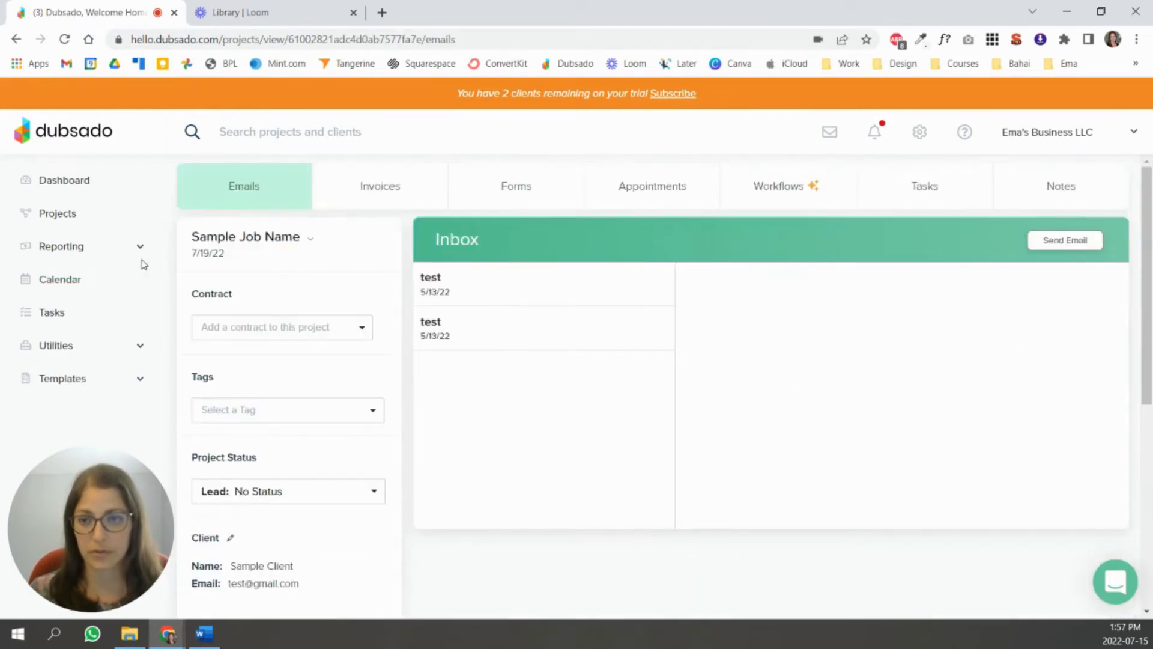
# - Toggle All Day off and on for Sample Job Name's 7/19/22 date, cancel, then open Test Task
pyautogui.click(210, 258)
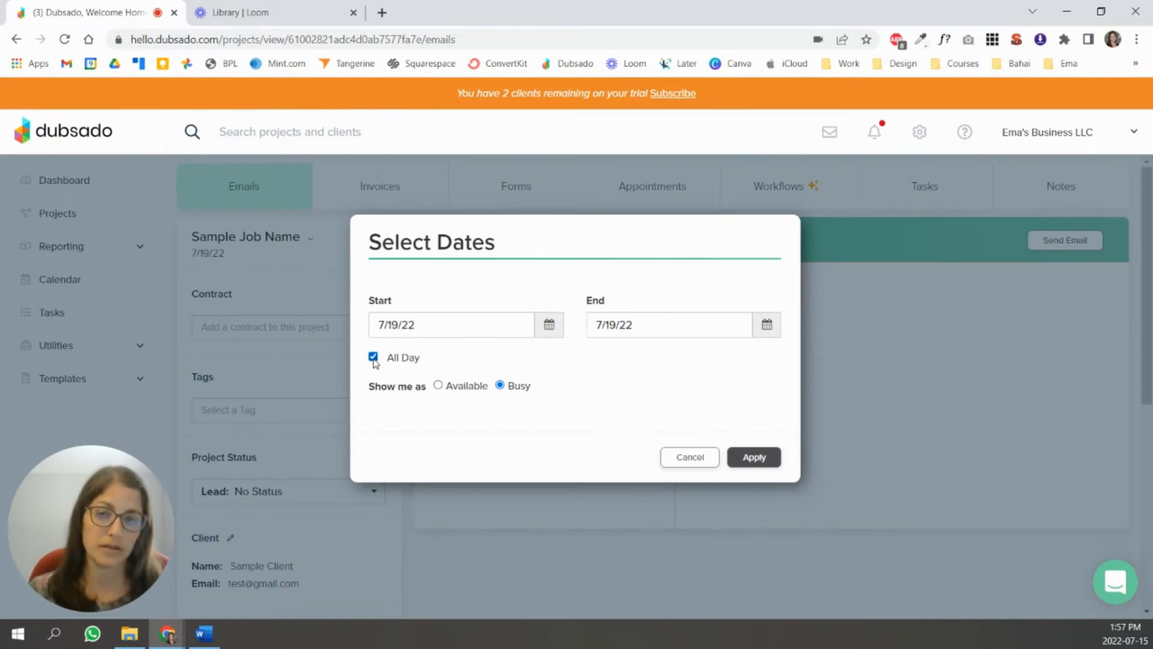
pyautogui.click(373, 358)
pyautogui.click(373, 358)
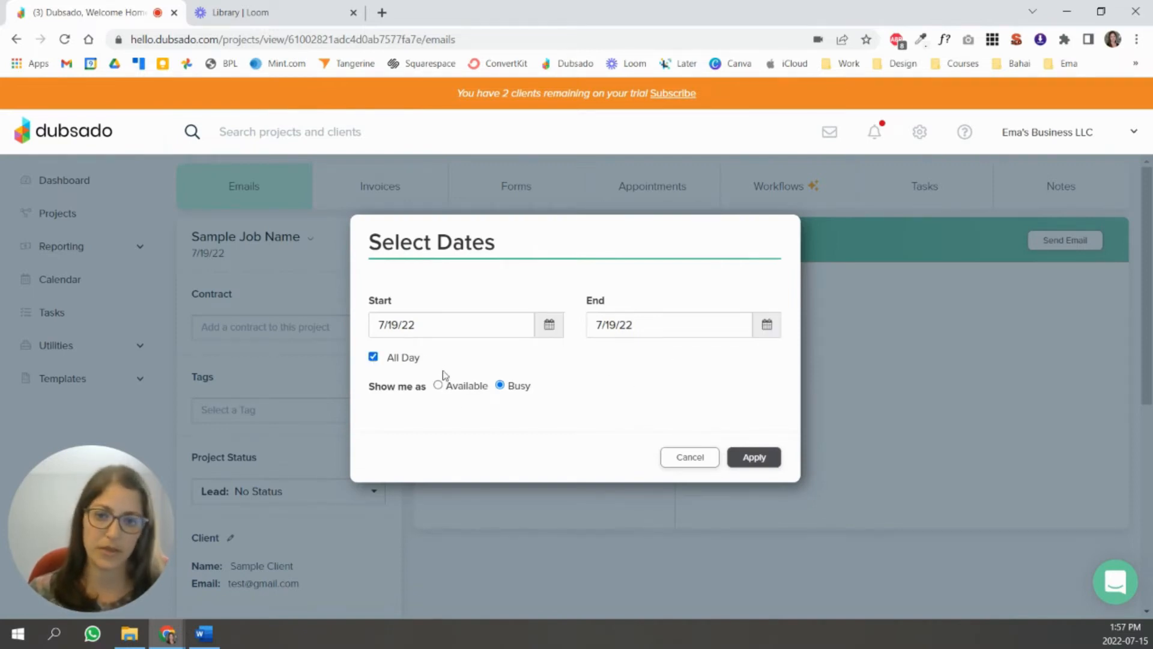
pyautogui.click(709, 463)
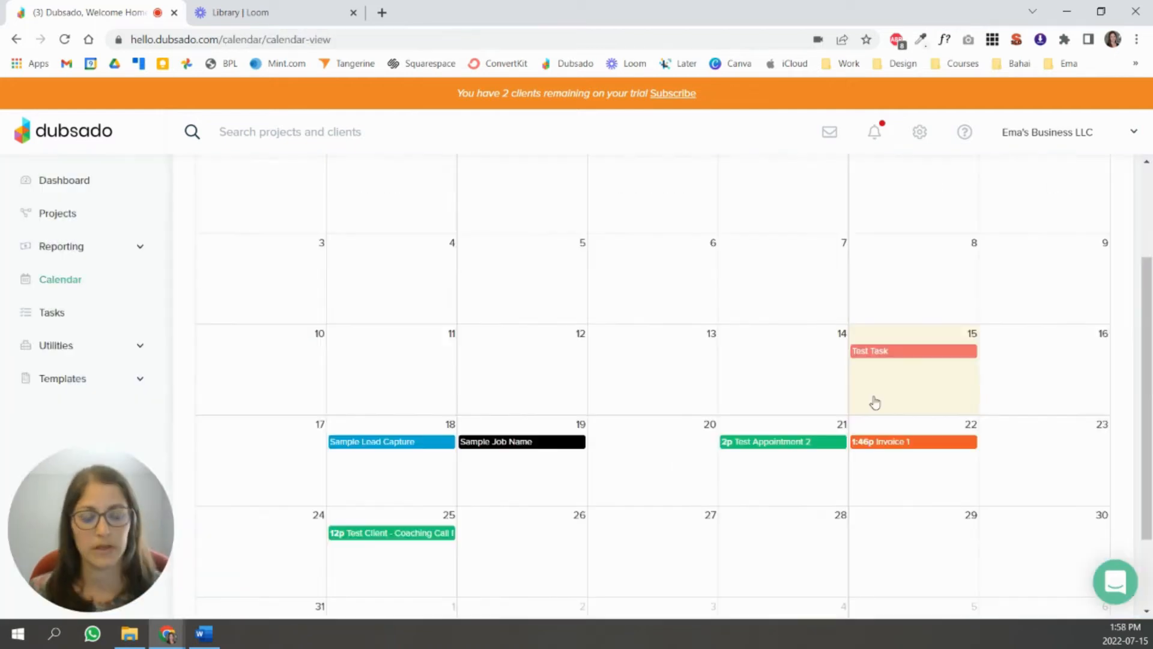
pyautogui.click(880, 352)
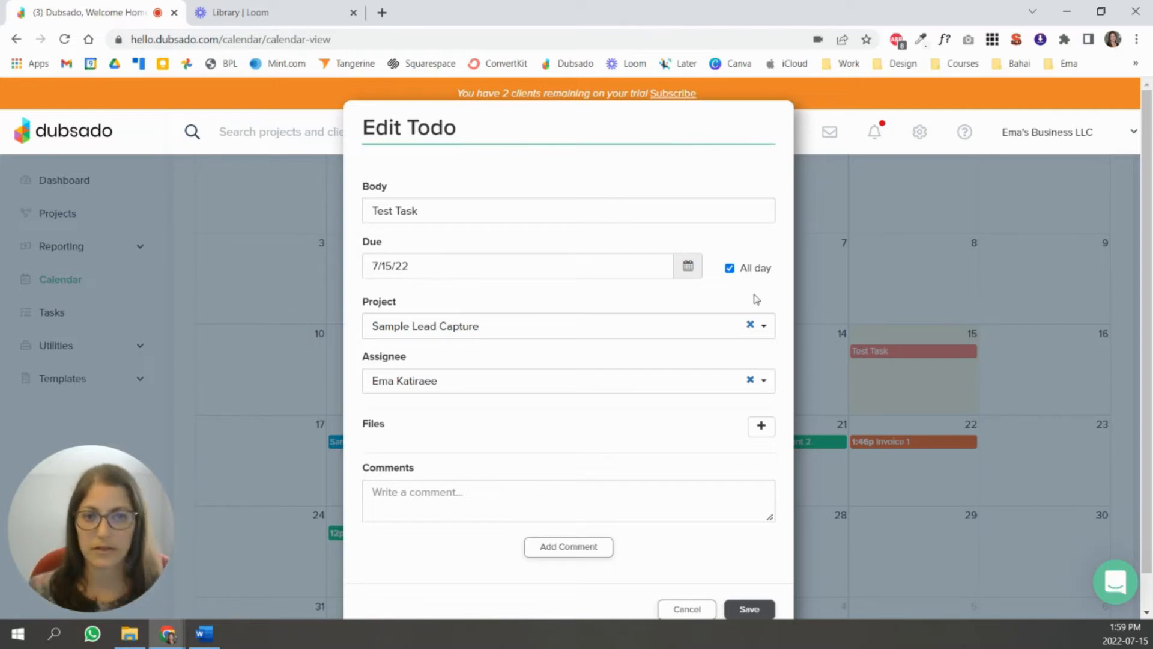
# - Discard an untimed-to-timed change on Test Task (due 7/15/22), then open Invoice 1
pyautogui.click(729, 268)
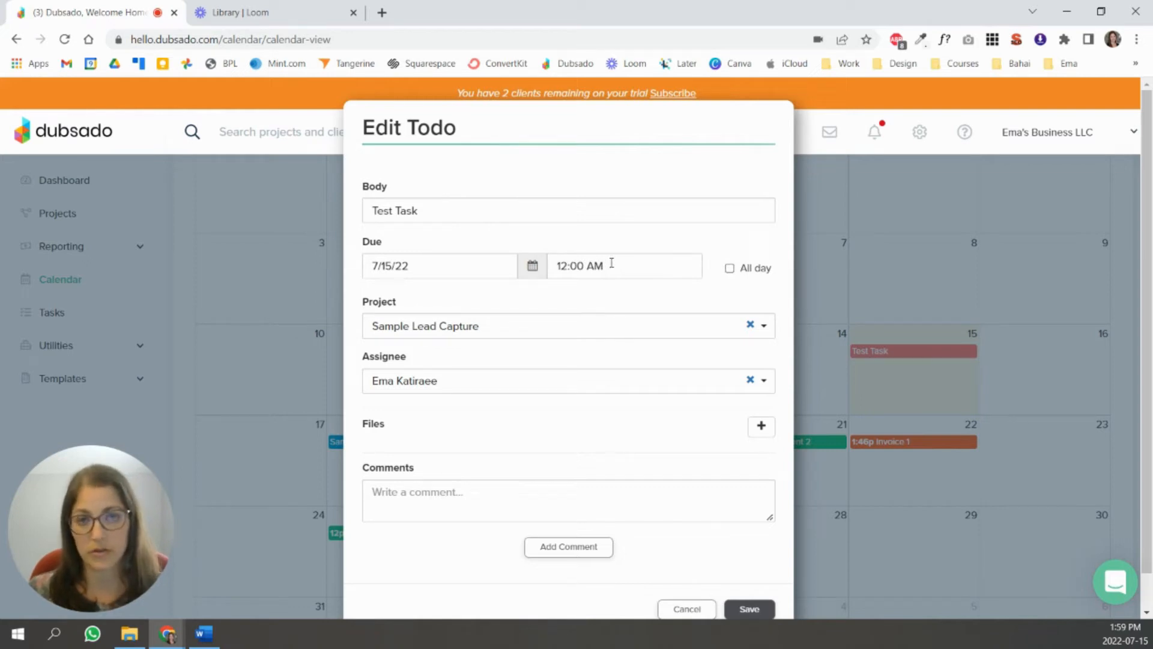
pyautogui.click(686, 608)
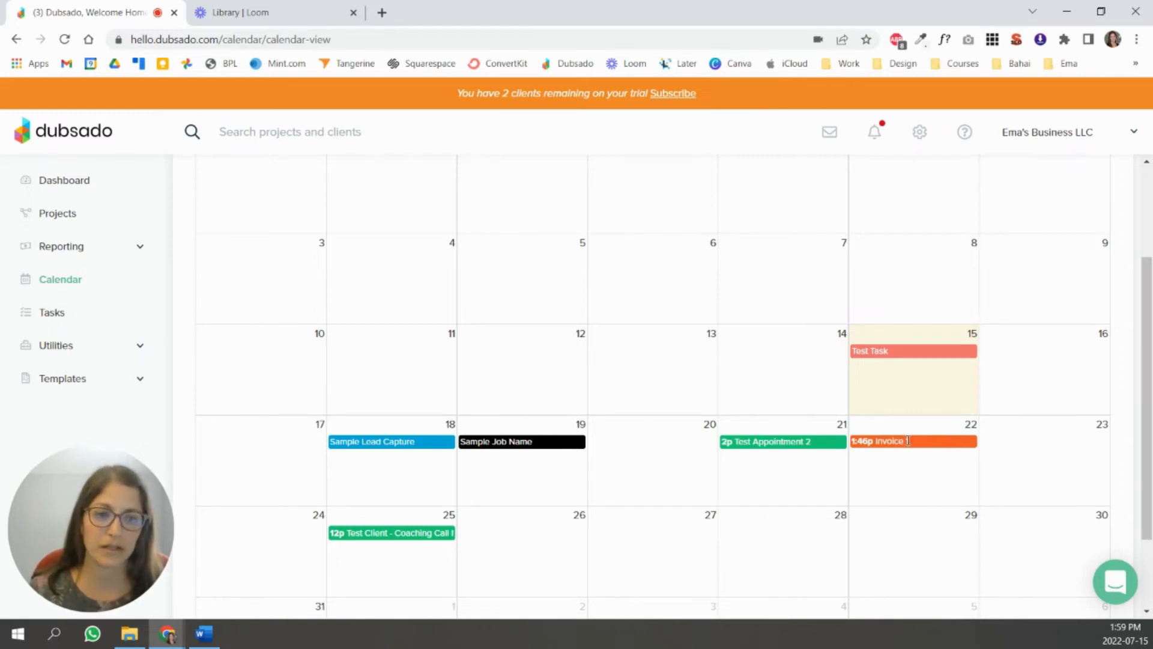
pyautogui.click(908, 440)
# - Review Invoice 1's two $50.00 payment-plan installments, then return to the calendar
pyautogui.scroll(-10, 617, 327)
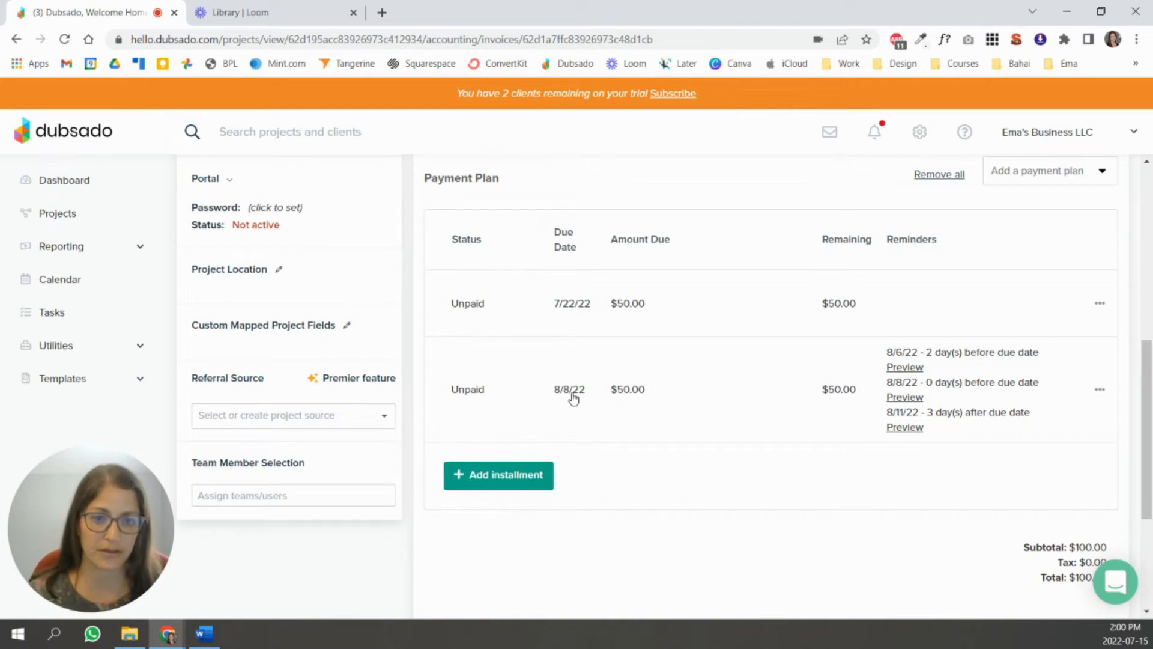
pyautogui.scroll(1, 784, 404)
pyautogui.scroll(-1, 784, 405)
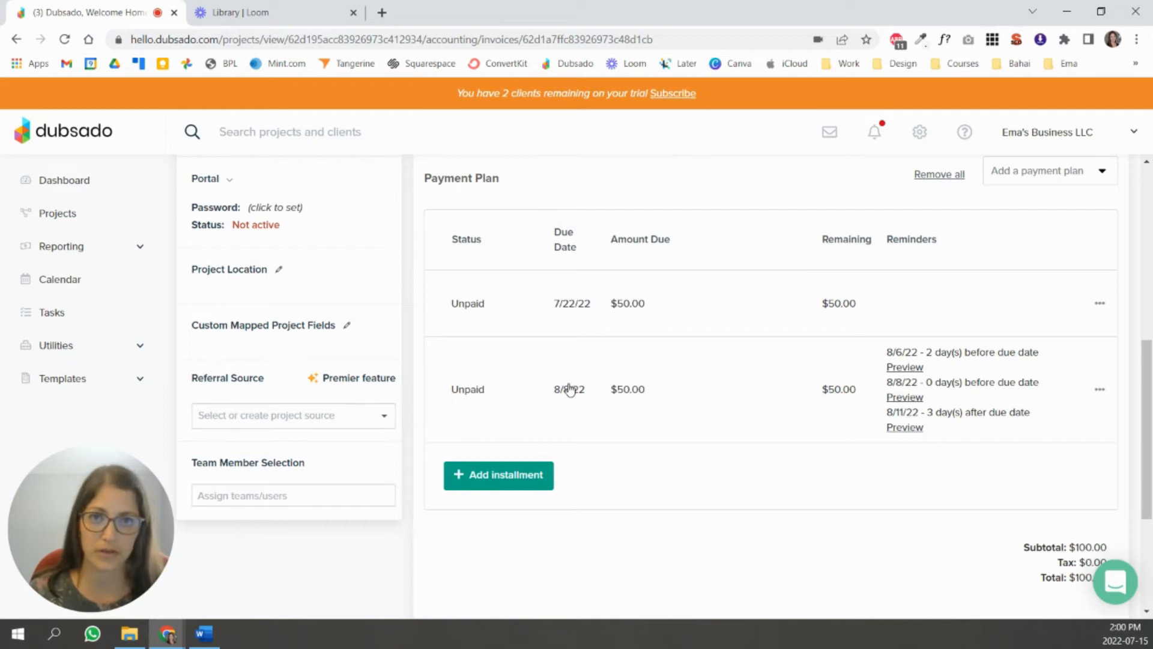
pyautogui.click(42, 283)
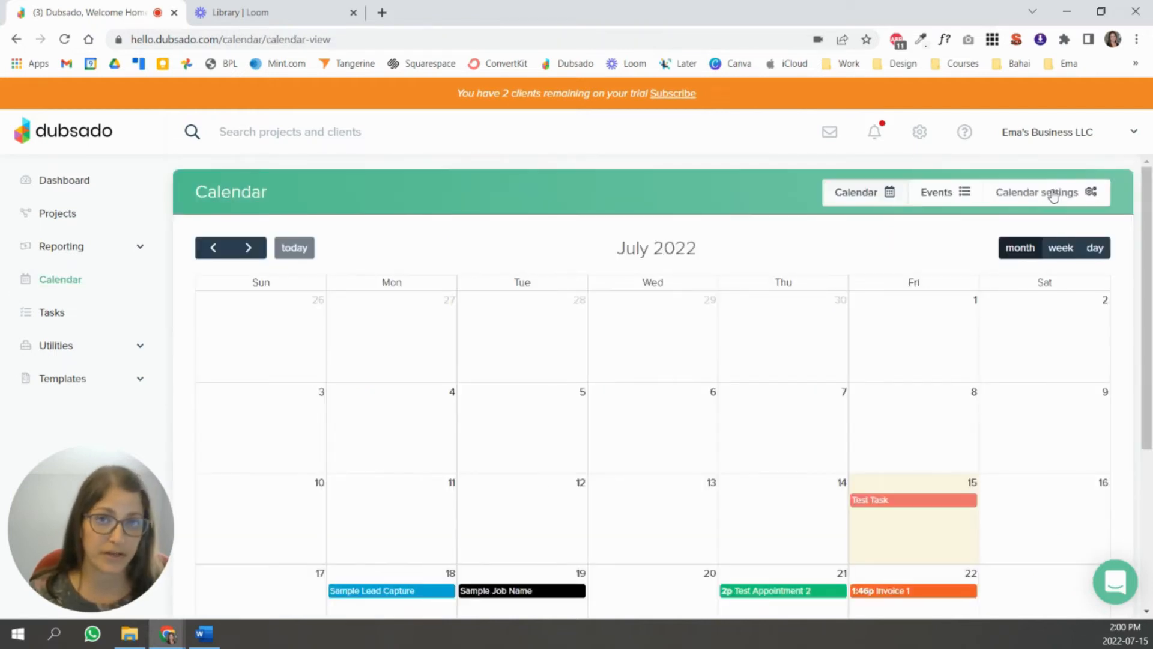
# - Authorize the Gmail account through Cronofy's Google option and recheck the calendar settings
pyautogui.click(1021, 200)
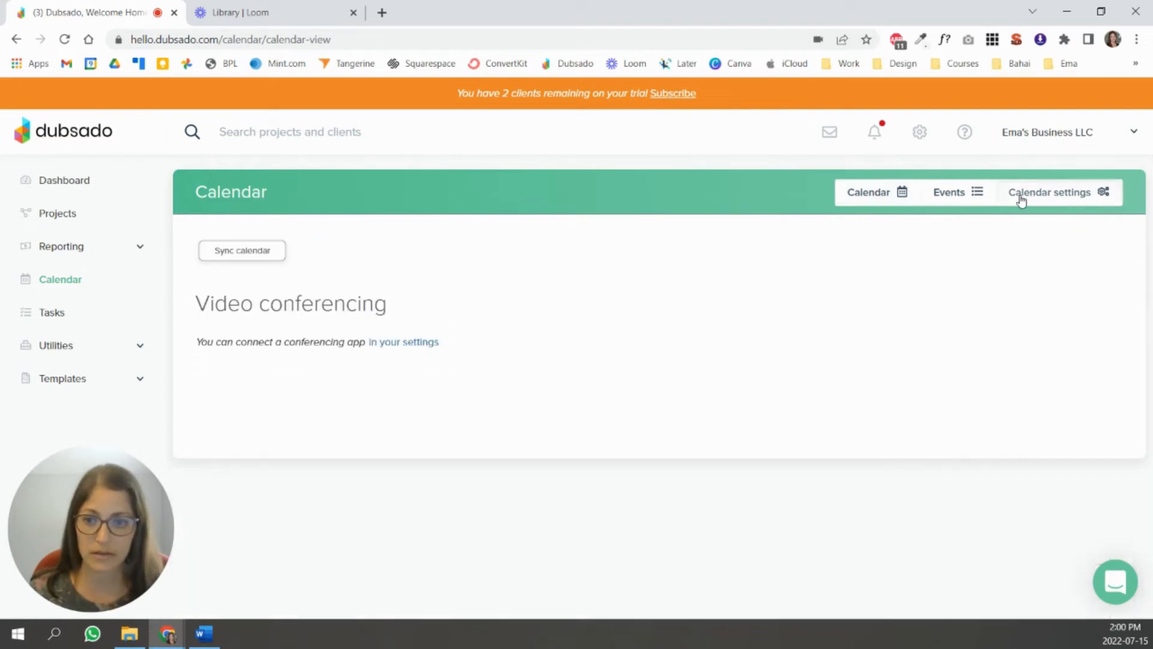
pyautogui.click(213, 255)
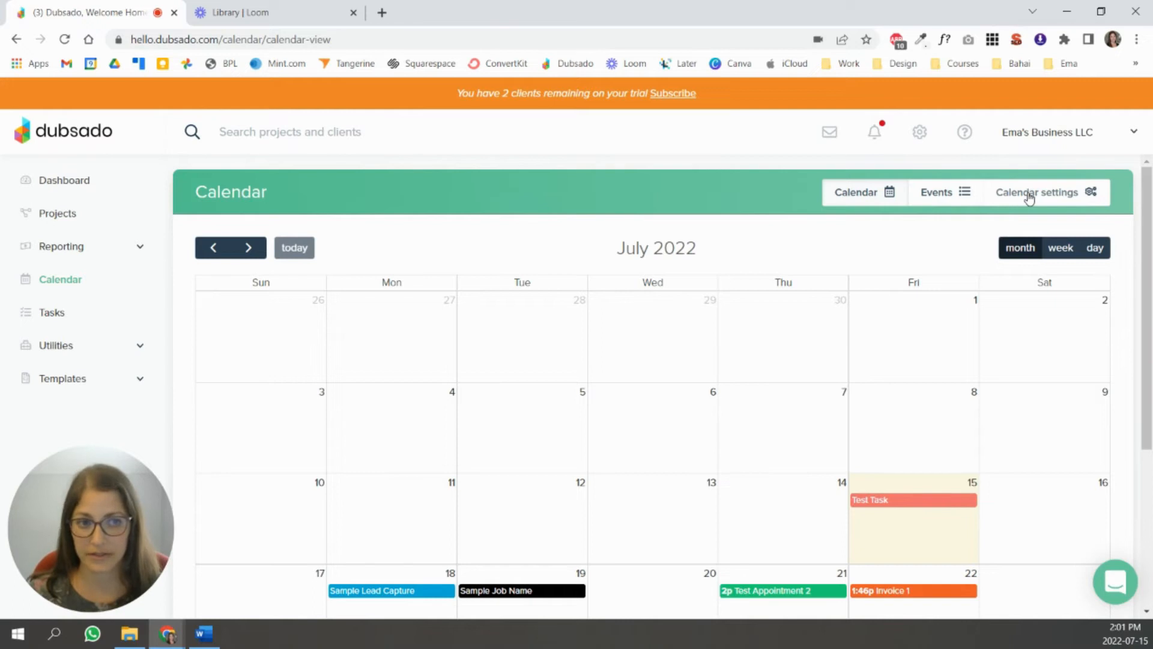
pyautogui.click(1029, 196)
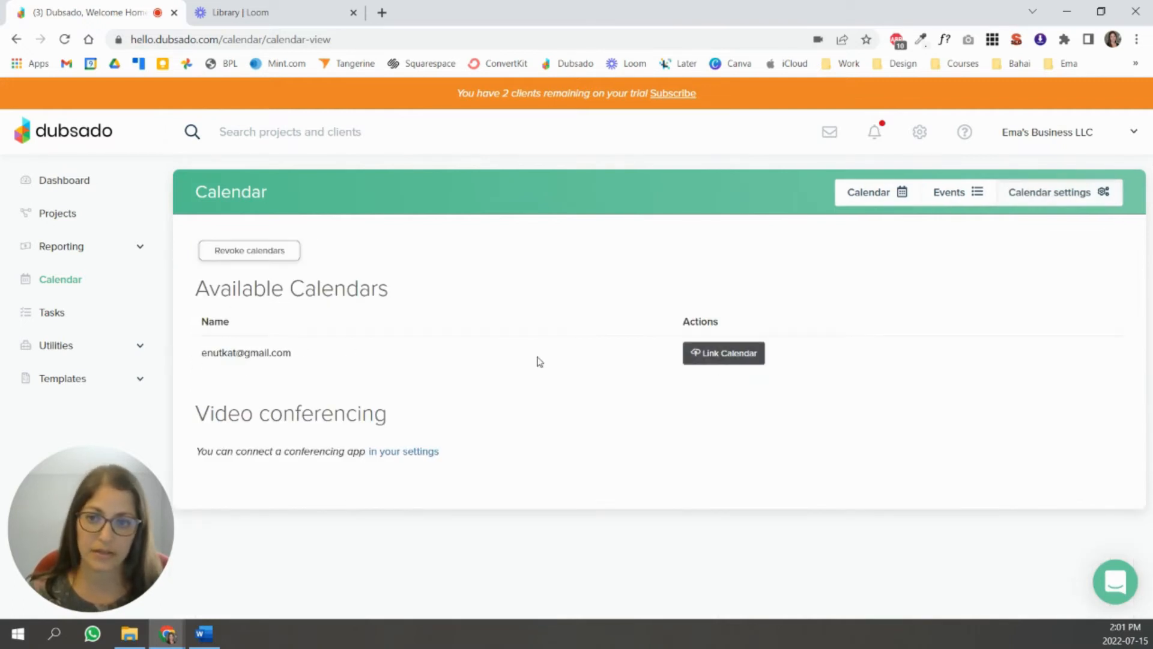
pyautogui.click(726, 356)
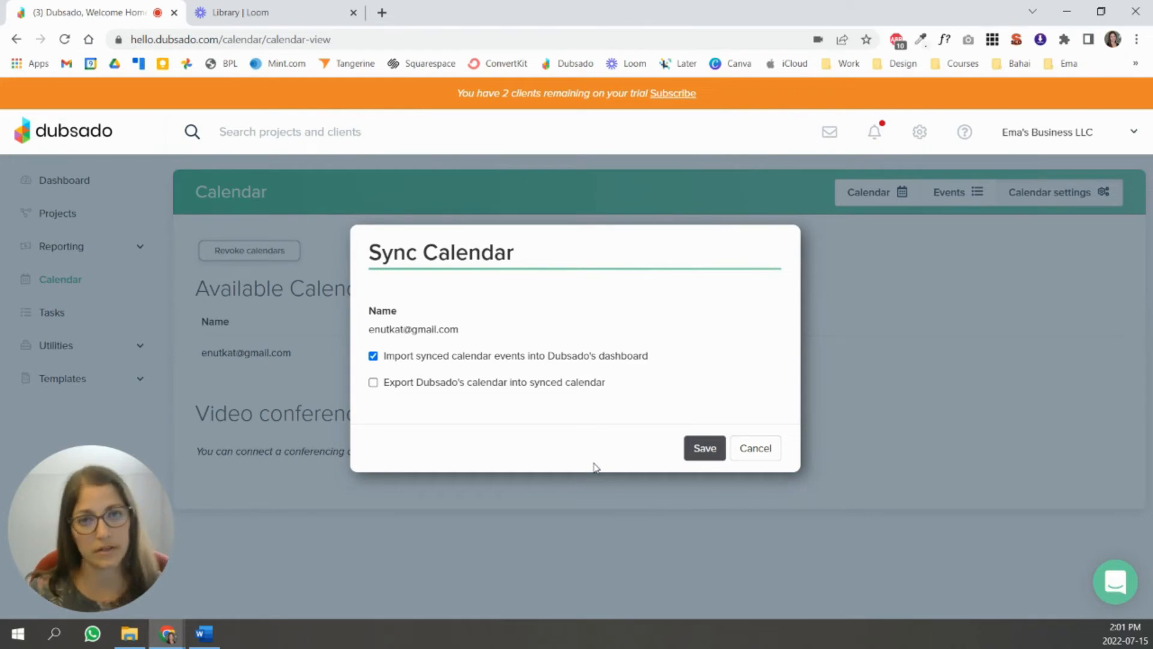
pyautogui.click(373, 383)
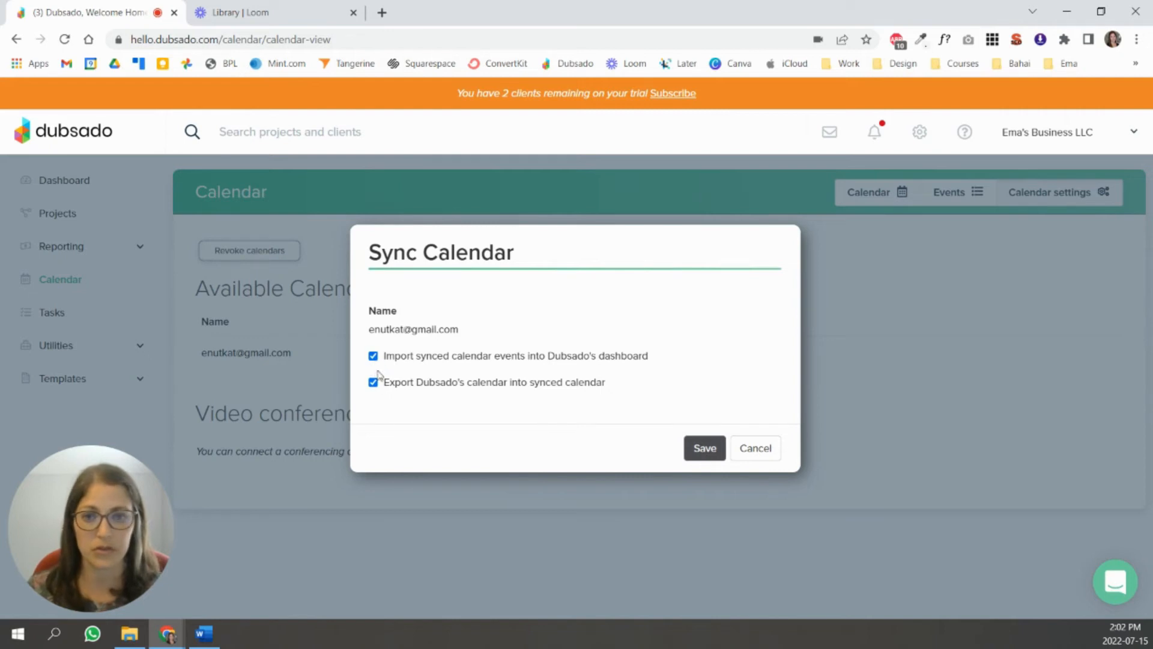
pyautogui.click(710, 460)
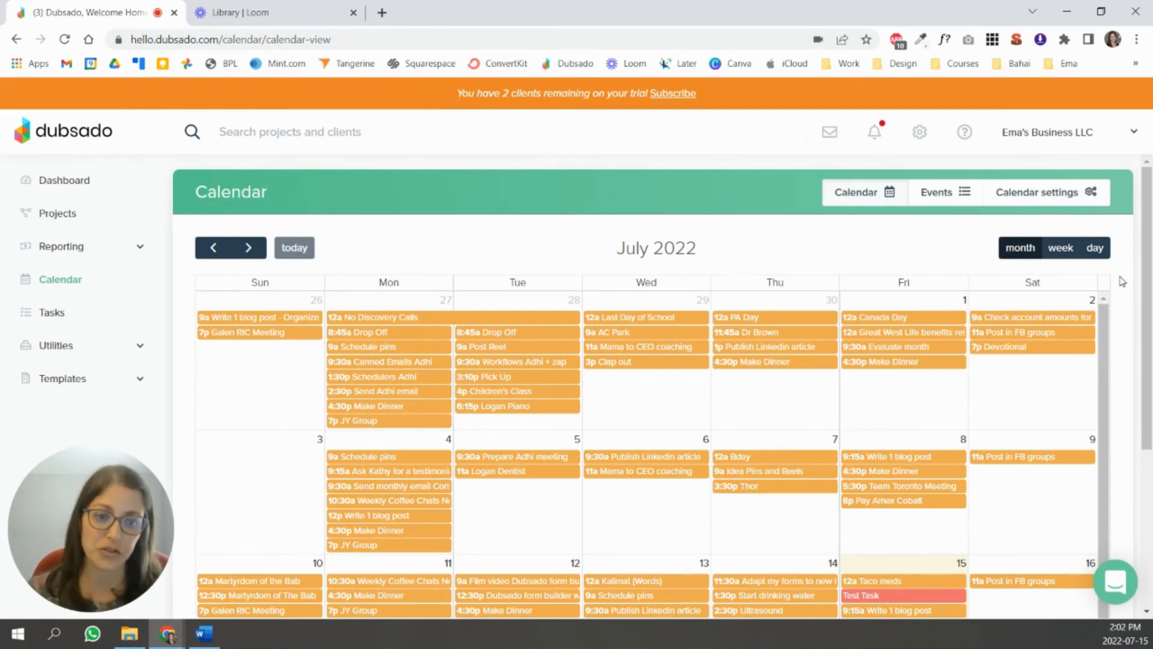
pyautogui.scroll(-4, 1121, 284)
pyautogui.scroll(-1, 1132, 293)
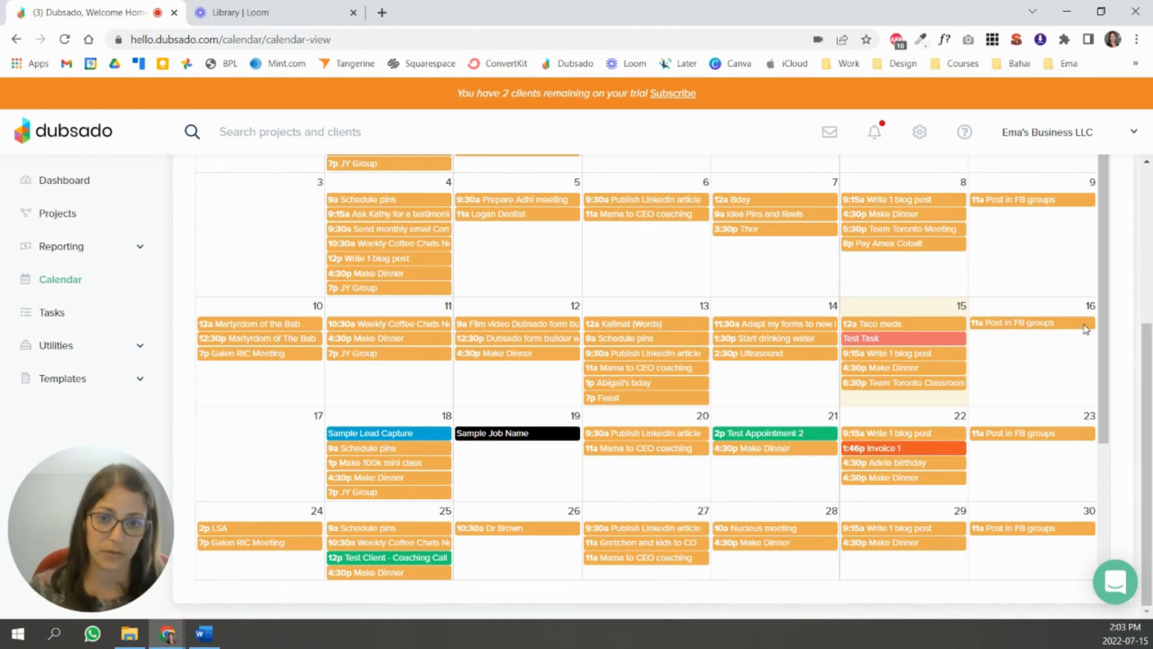
pyautogui.scroll(5, 1063, 247)
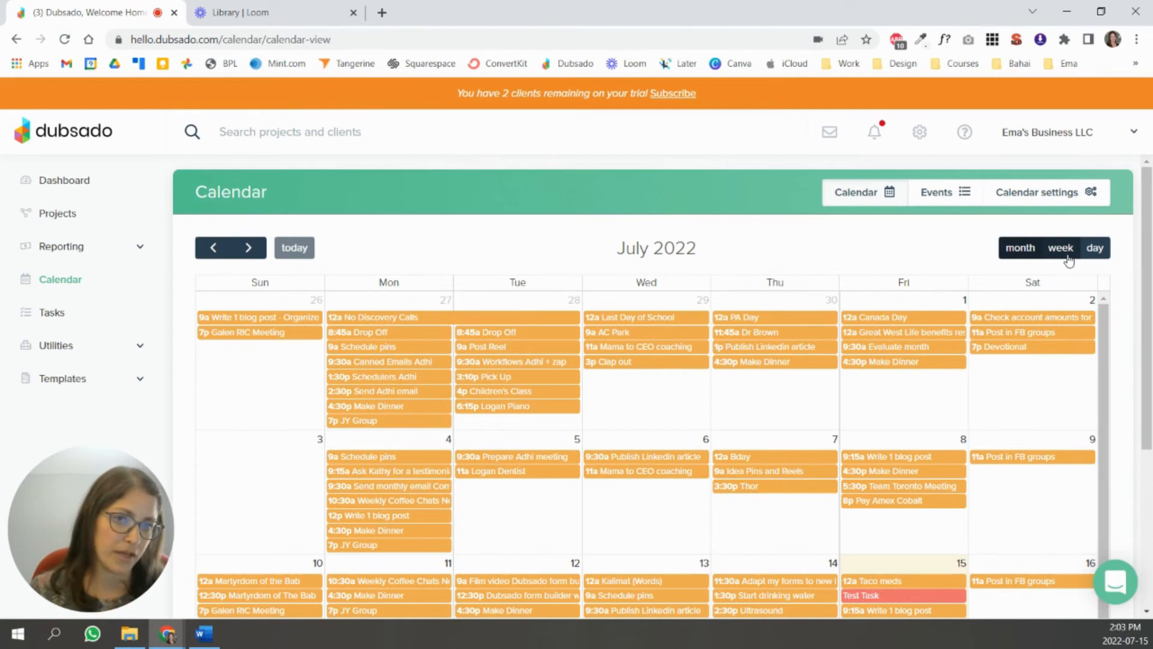
pyautogui.click(1065, 257)
pyautogui.click(1094, 254)
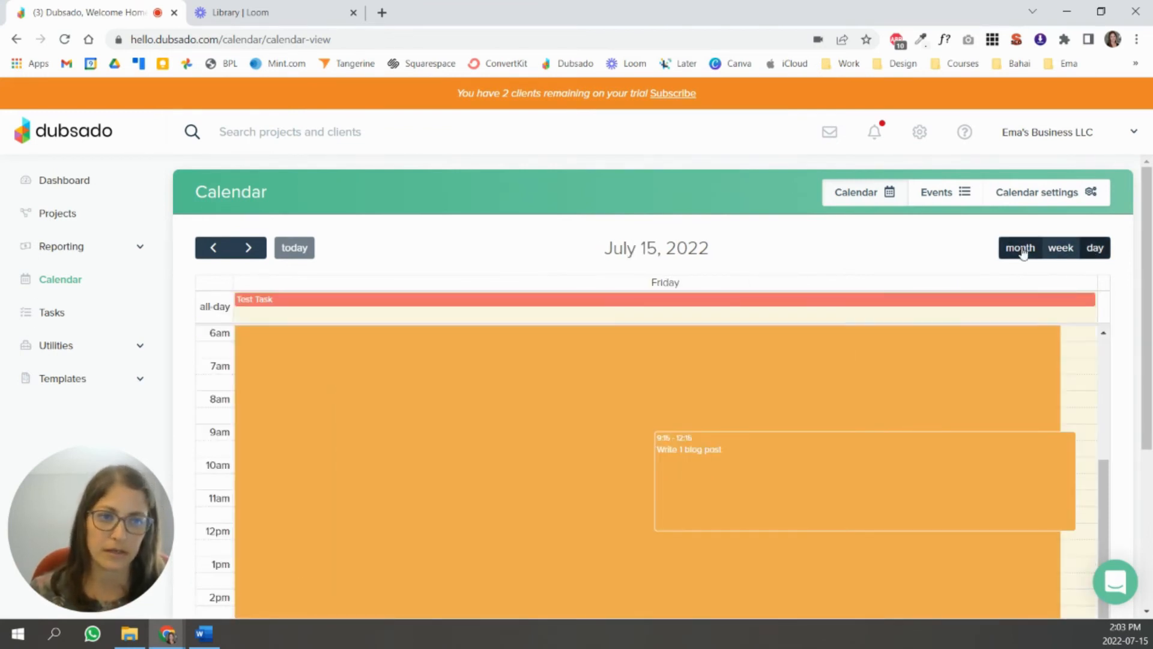
pyautogui.click(1023, 253)
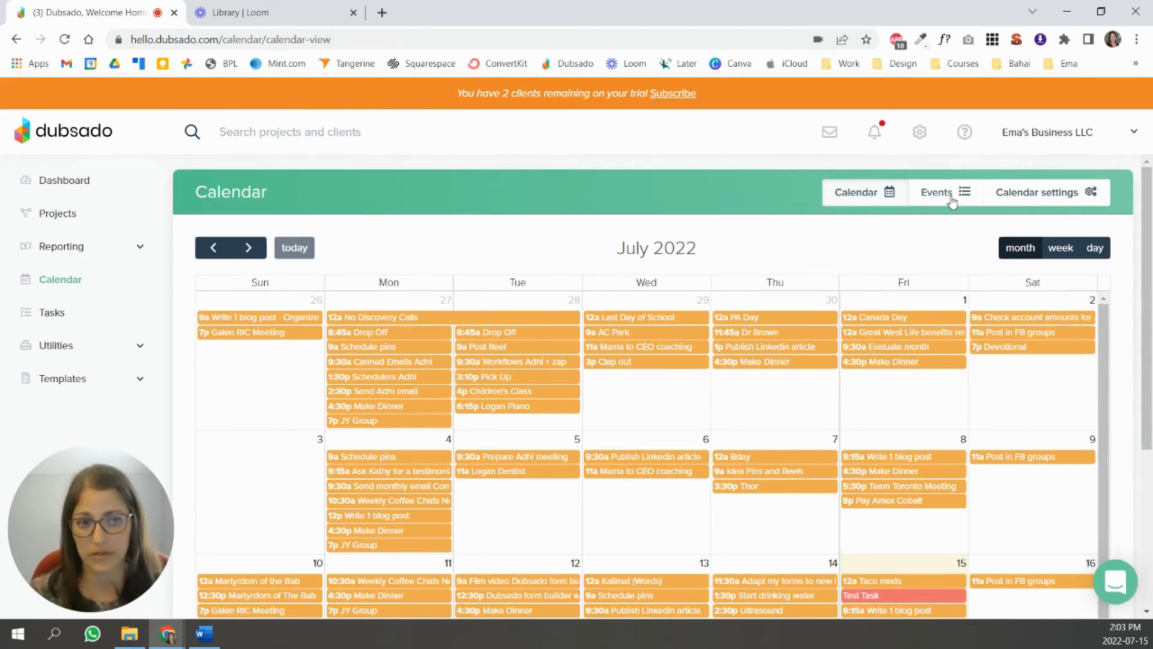
# - Delete the synced Gmail calendar, revoke the calendar connection, and return to the July month view
pyautogui.click(952, 201)
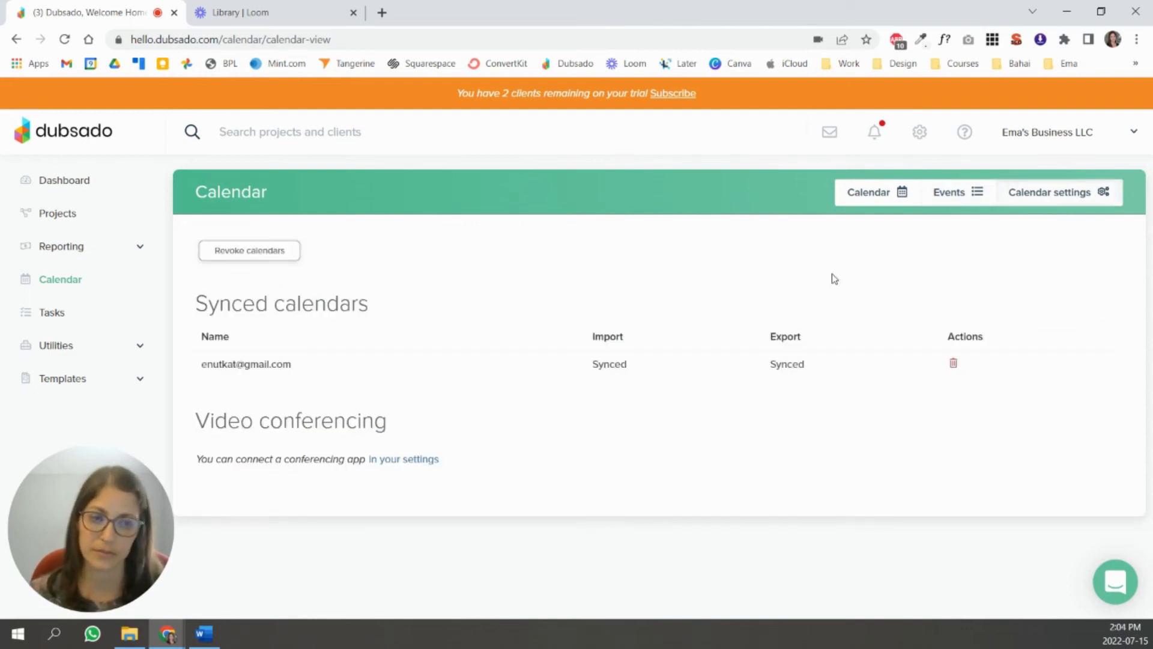
pyautogui.click(953, 363)
pyautogui.click(607, 428)
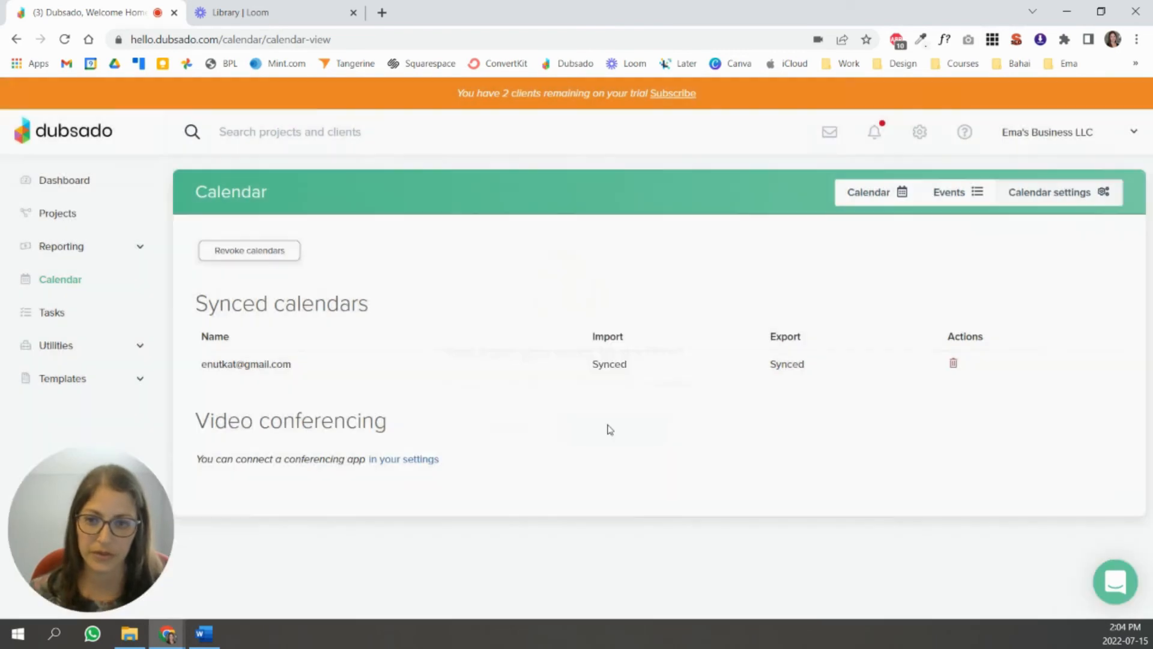
pyautogui.click(266, 250)
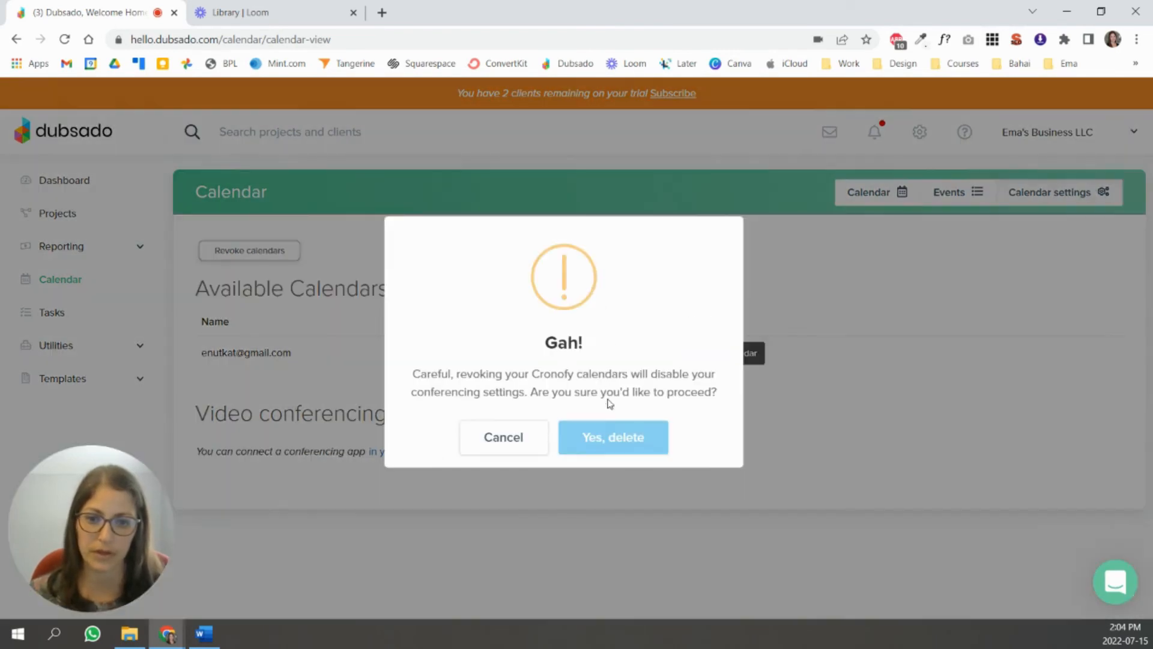
pyautogui.click(619, 432)
pyautogui.click(1061, 191)
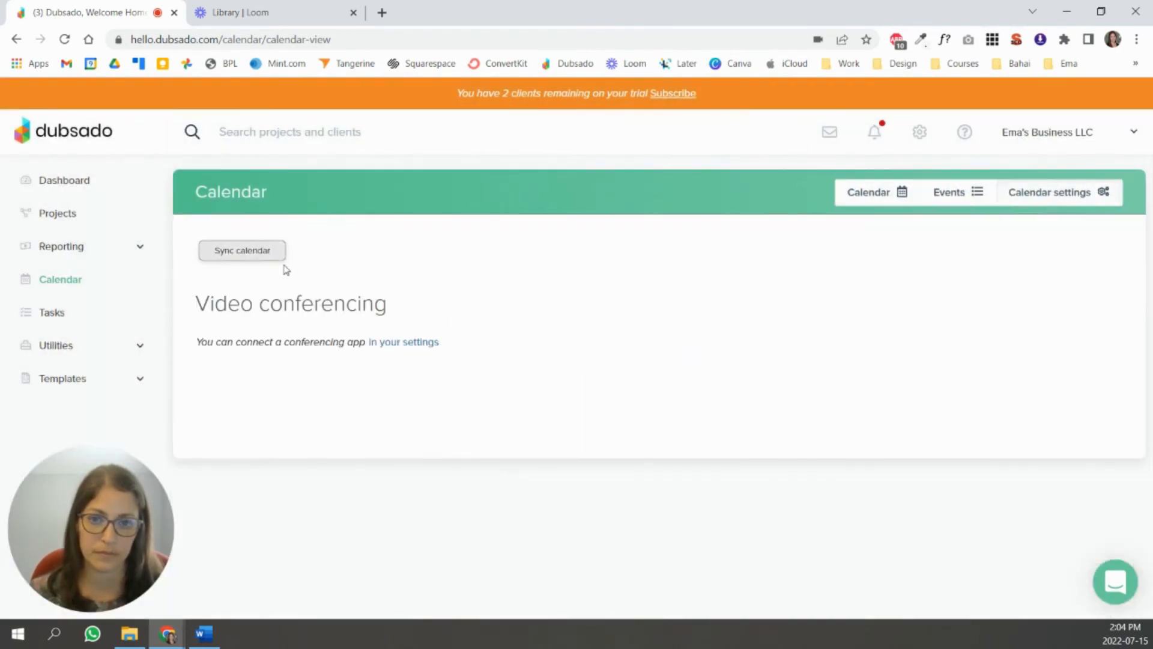
pyautogui.click(844, 196)
pyautogui.scroll(-2, 663, 305)
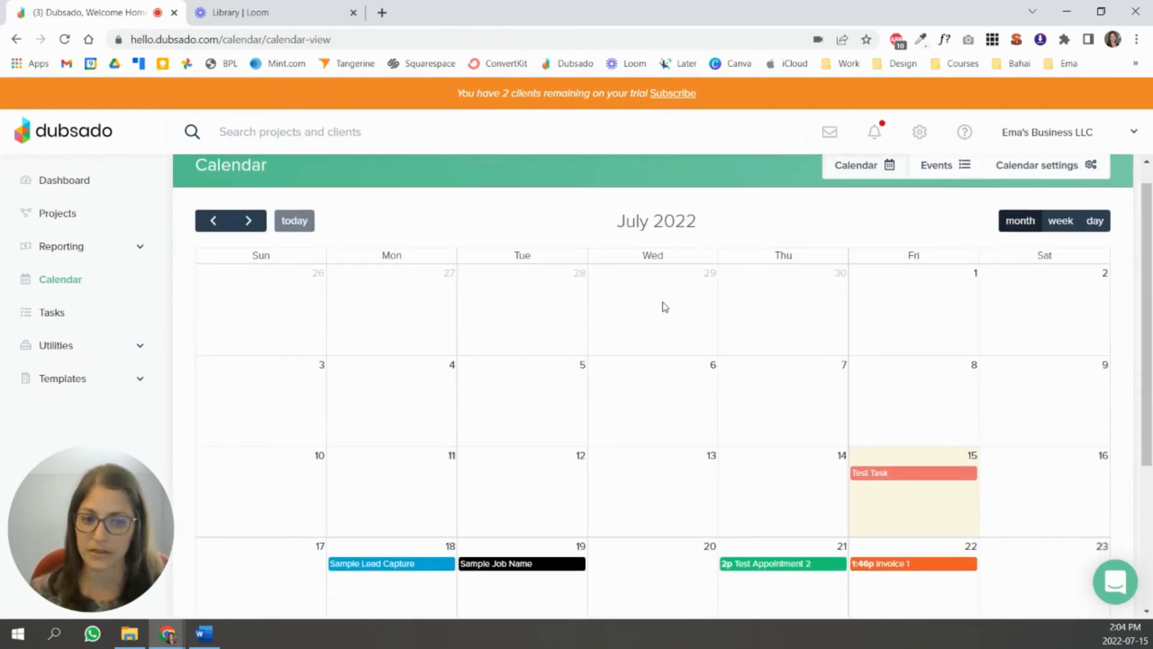
pyautogui.scroll(-1, 662, 307)
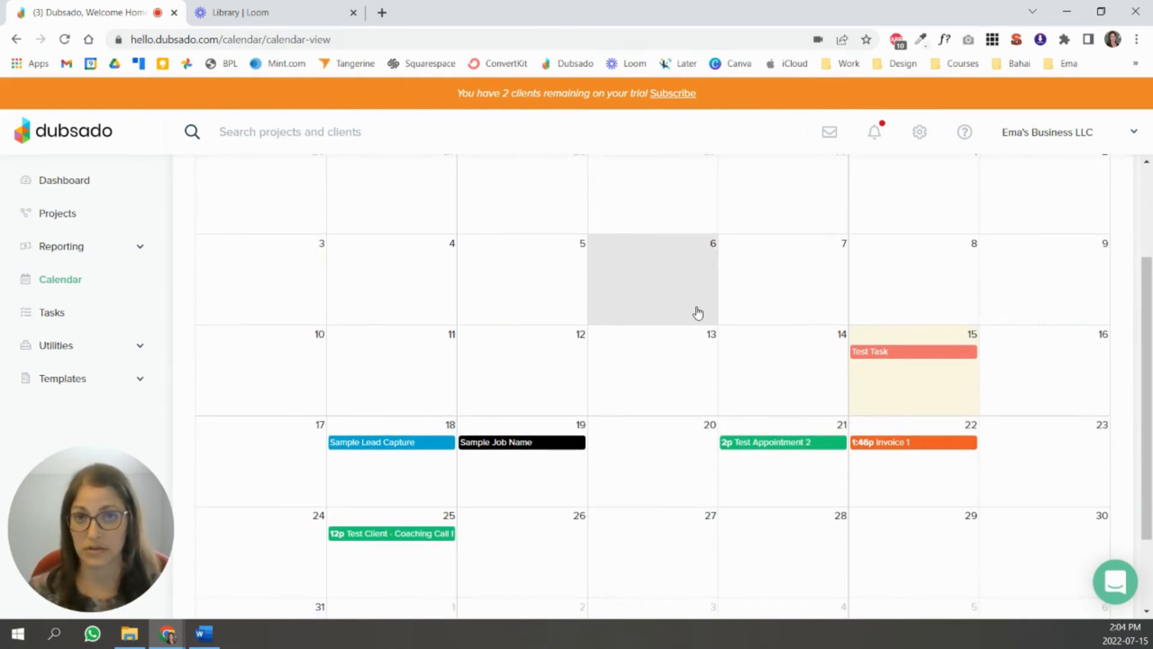
# - Open the Discovery Call template under Templates > Scheduler and review its weekday availability
pyautogui.click(96, 383)
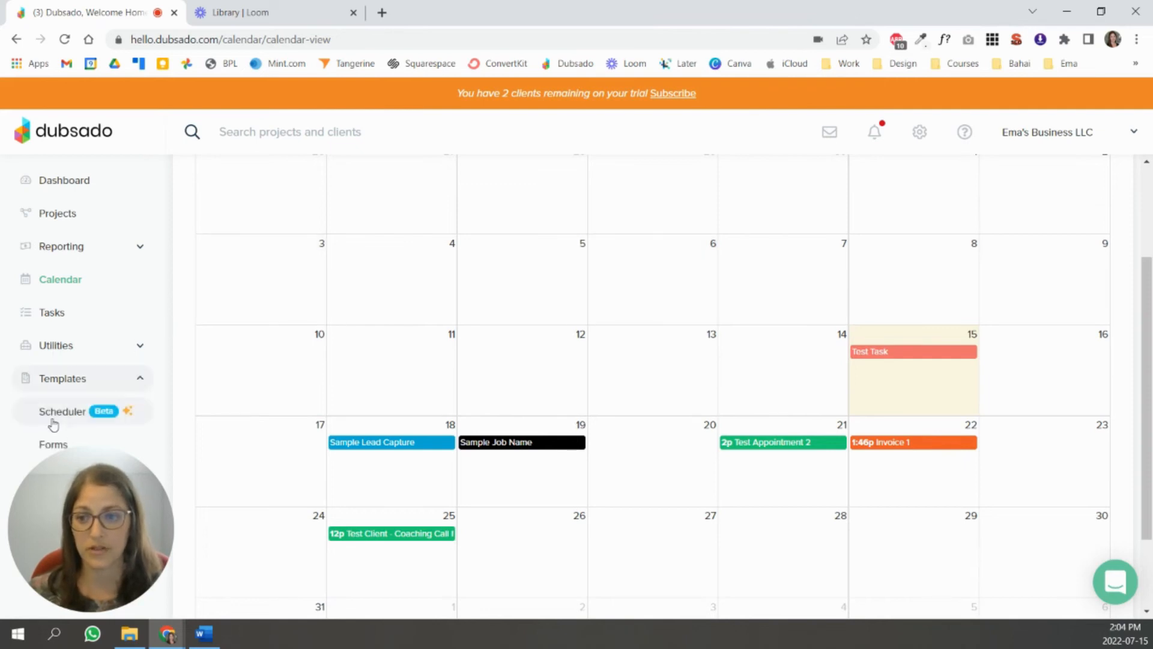
pyautogui.click(84, 414)
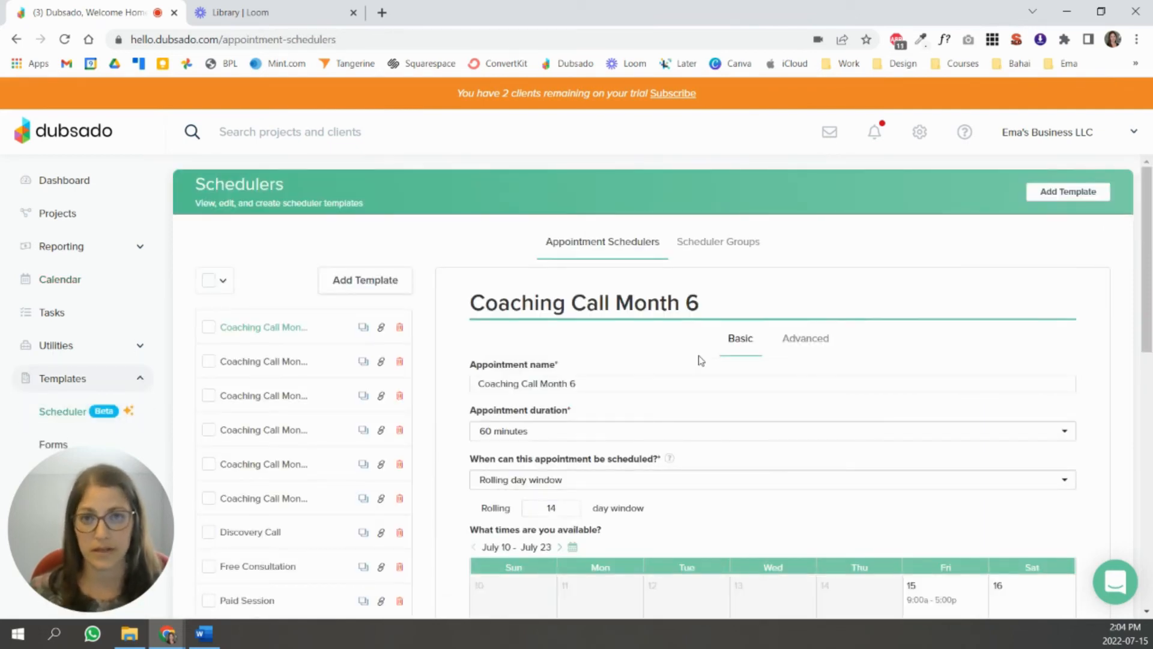
pyautogui.click(251, 536)
pyautogui.scroll(-5, 835, 346)
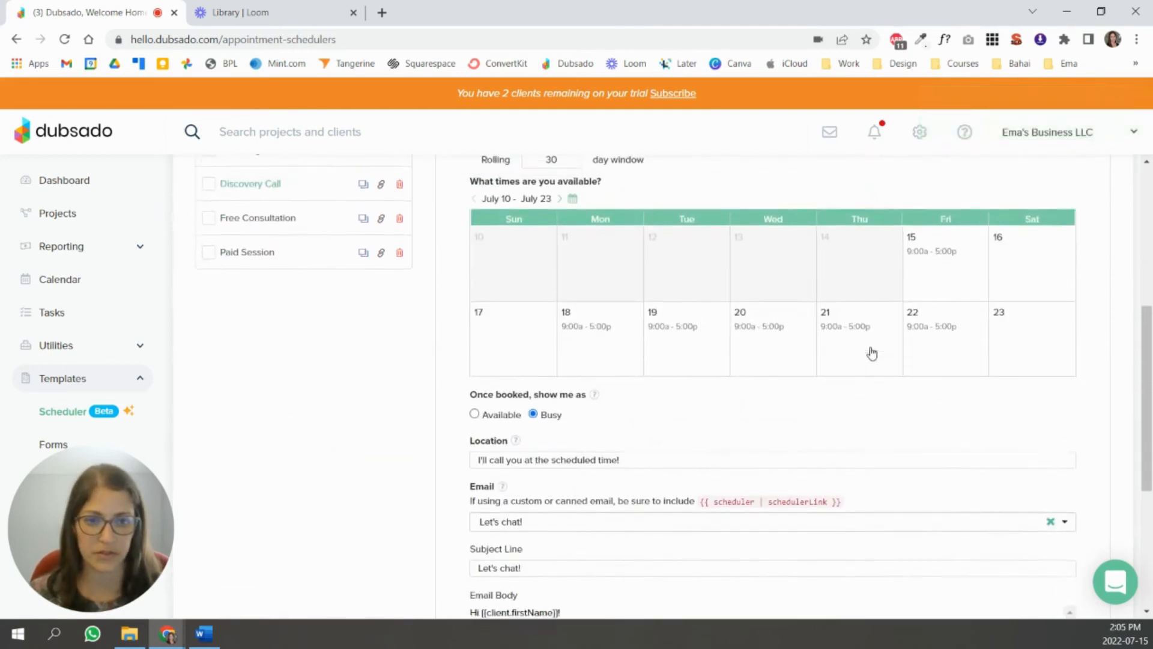
pyautogui.scroll(2, 872, 353)
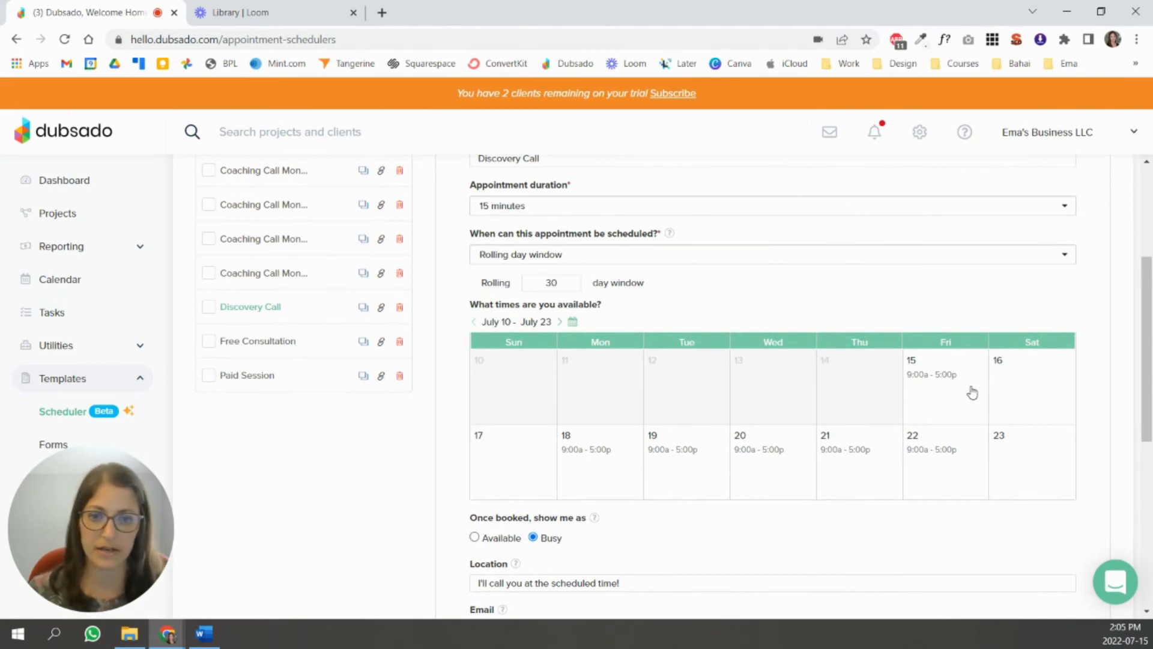
# - Save July 19 with no open hours and remove July 20's 9:00 AM–5:00 PM slot
pyautogui.click(673, 470)
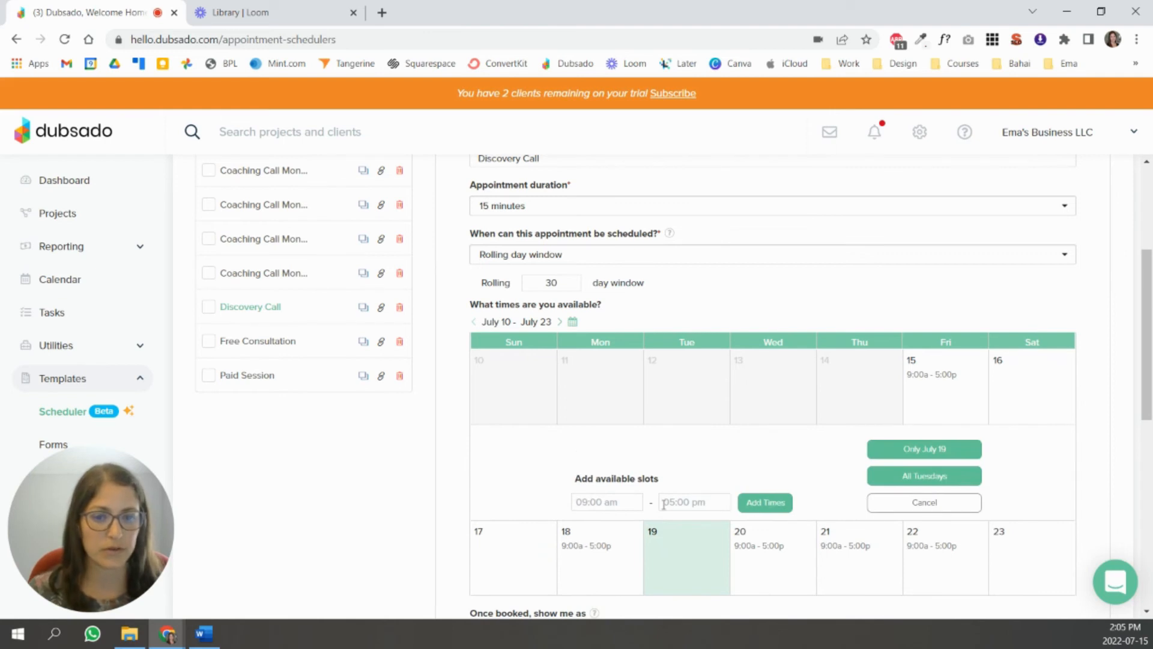
pyautogui.click(926, 481)
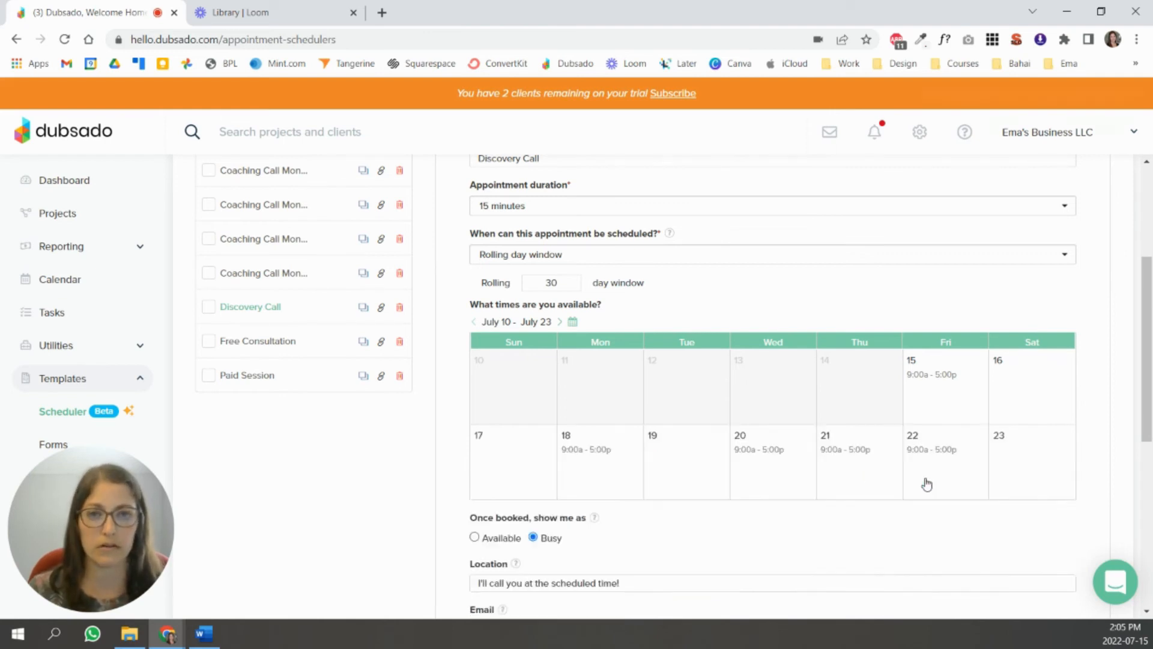
pyautogui.click(760, 470)
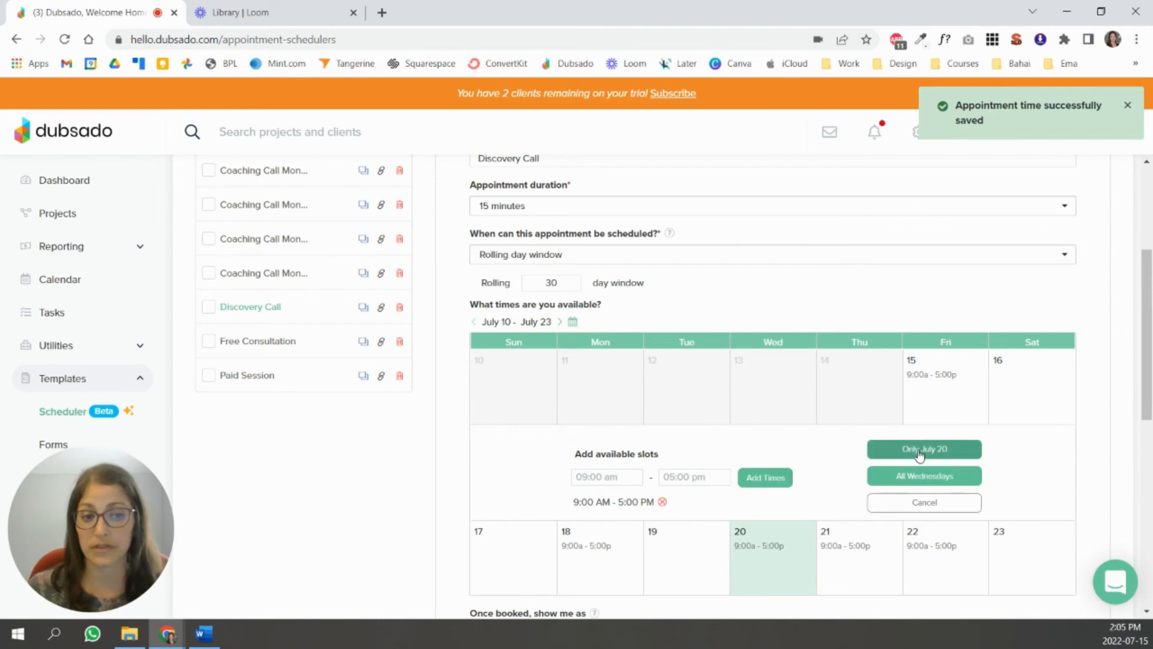
pyautogui.click(662, 502)
# - Add a 9:00 AM–1:00 PM slot applied to July 20 only
pyautogui.click(631, 502)
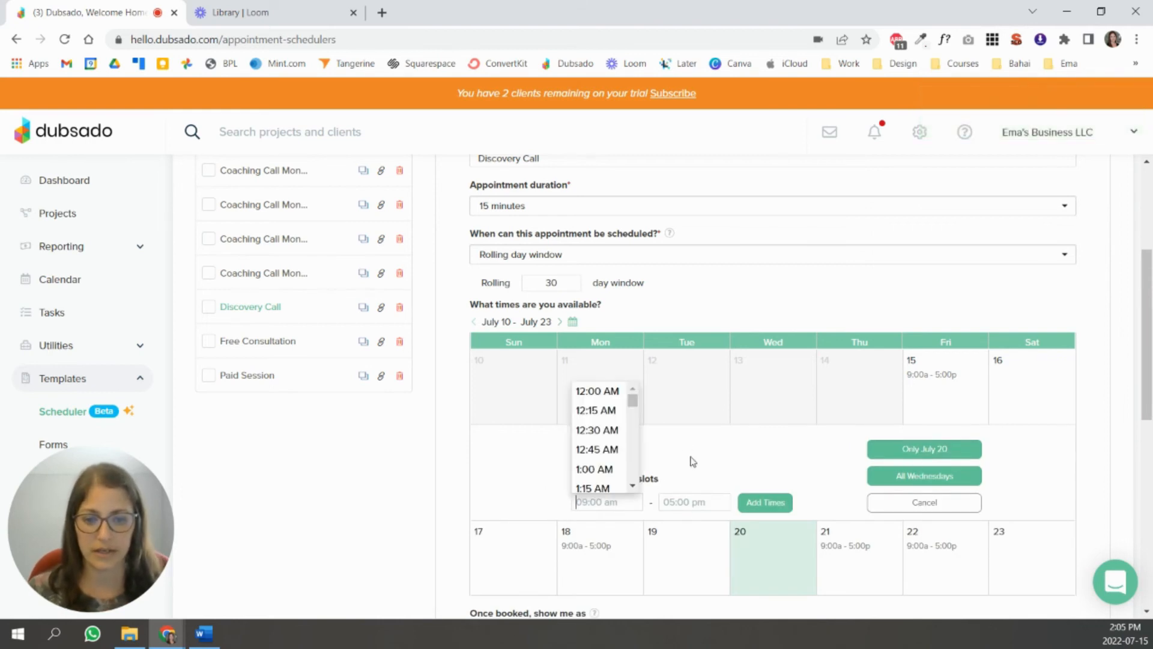
pyautogui.moveTo(633, 403); pyautogui.dragTo(636, 434)
pyautogui.scroll(-3, 636, 433)
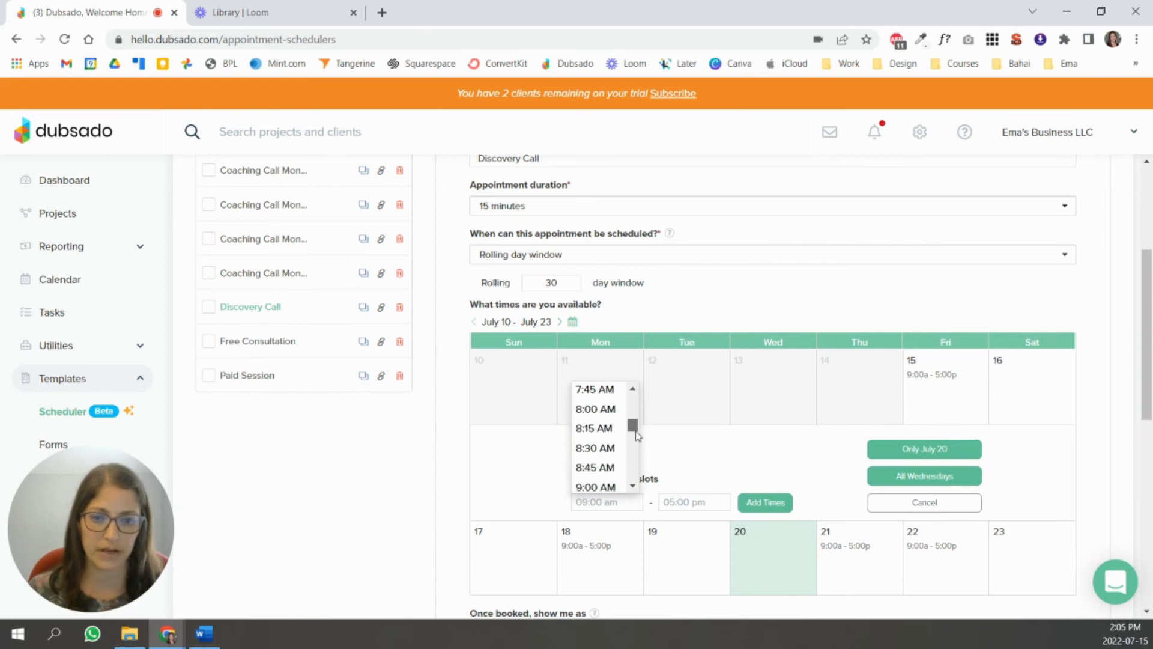
pyautogui.click(595, 442)
pyautogui.click(696, 501)
pyautogui.moveTo(715, 408); pyautogui.dragTo(718, 422)
pyautogui.click(684, 450)
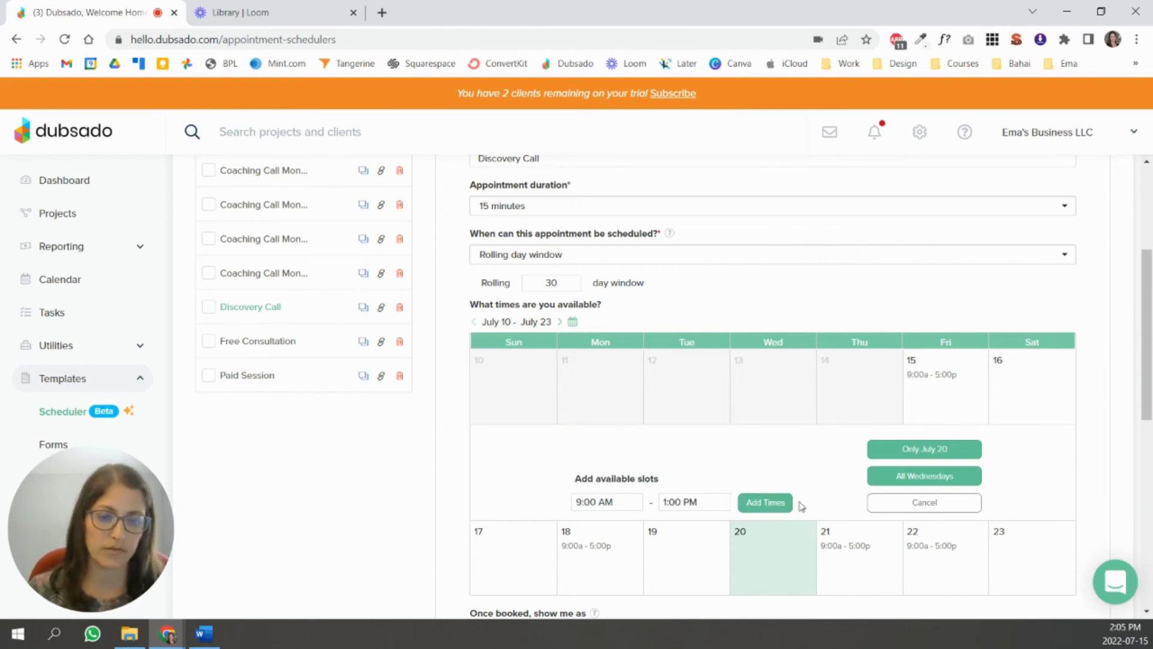
pyautogui.click(763, 504)
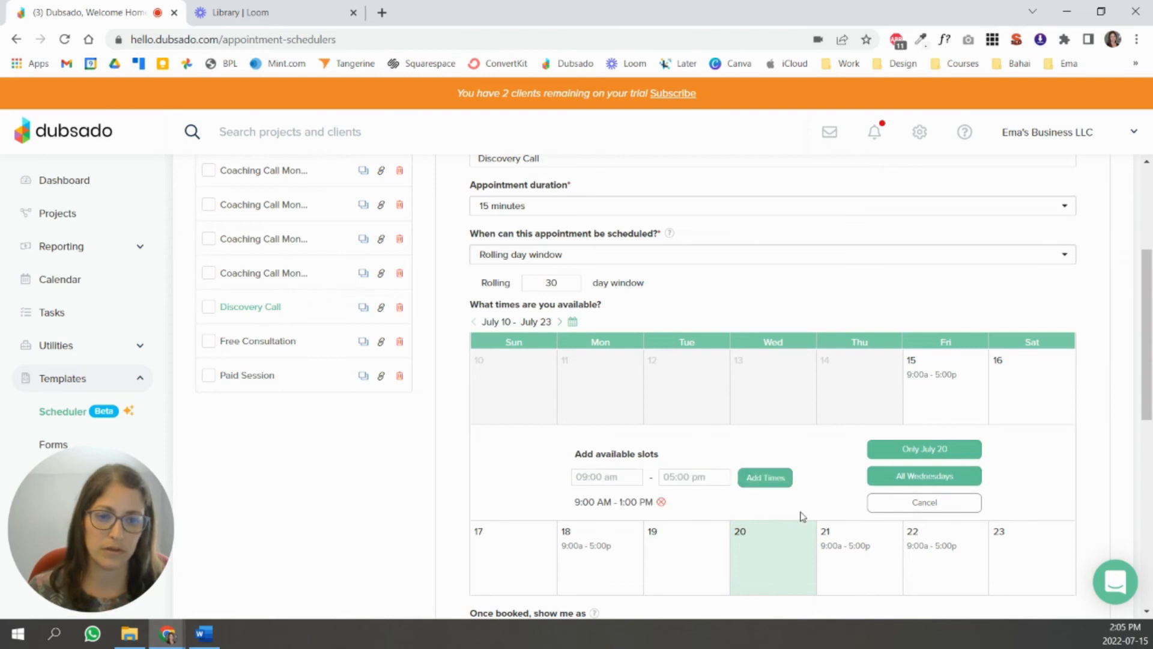
pyautogui.click(932, 454)
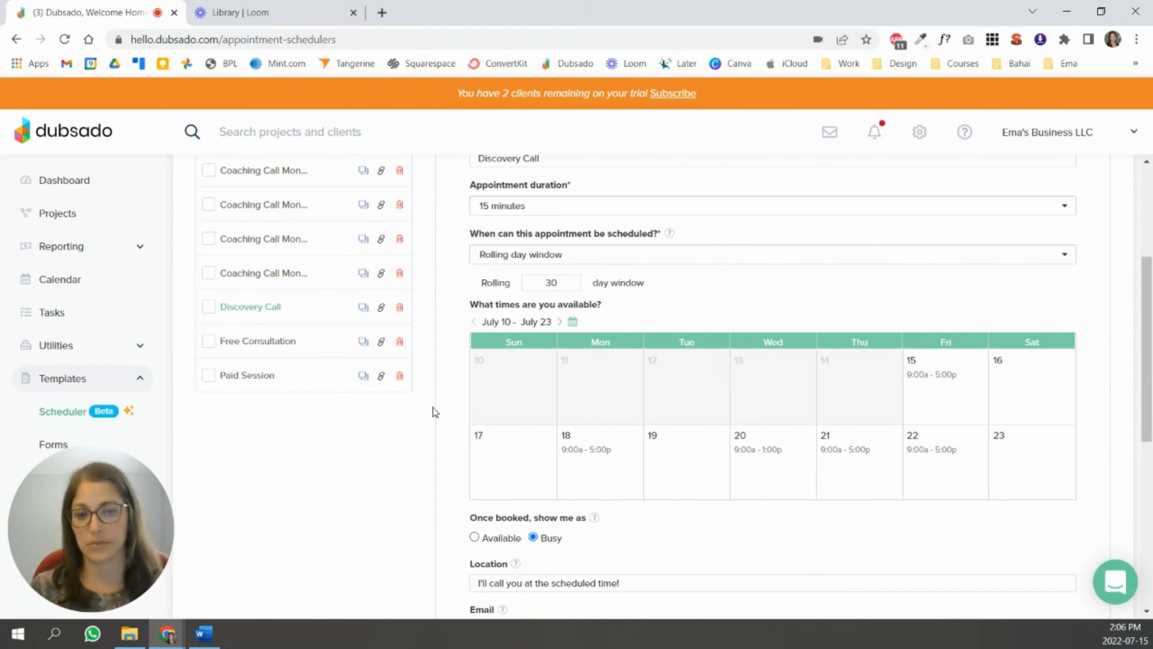
# - Scroll back to the top of the Discovery Call scheduler page
pyautogui.scroll(3, 959, 465)
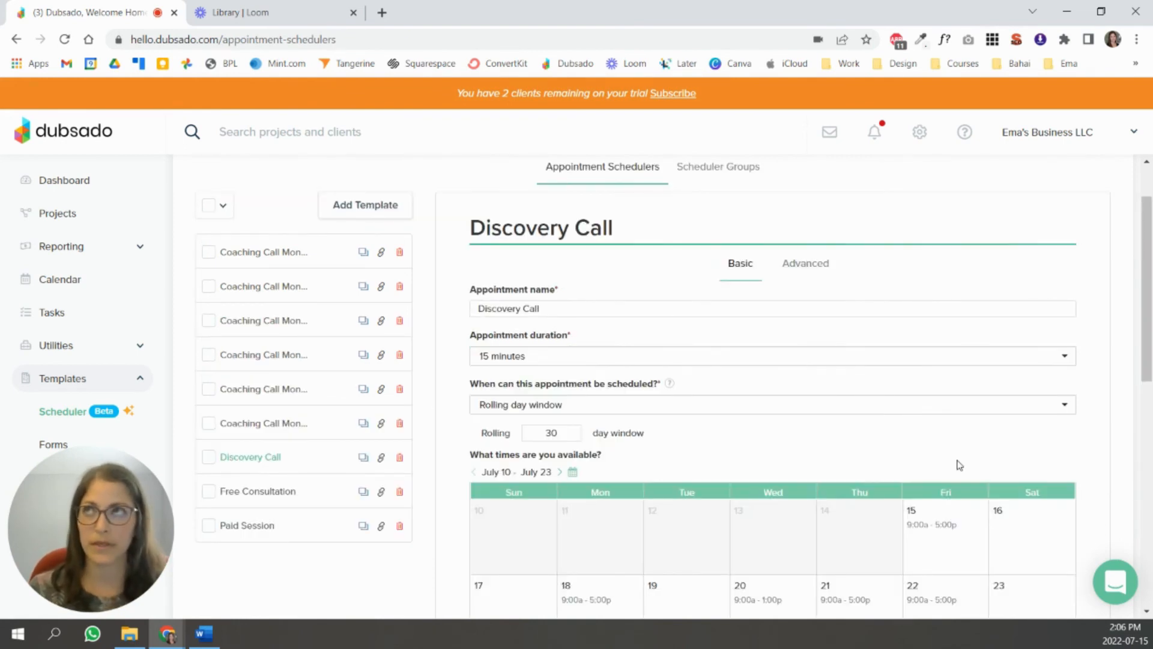